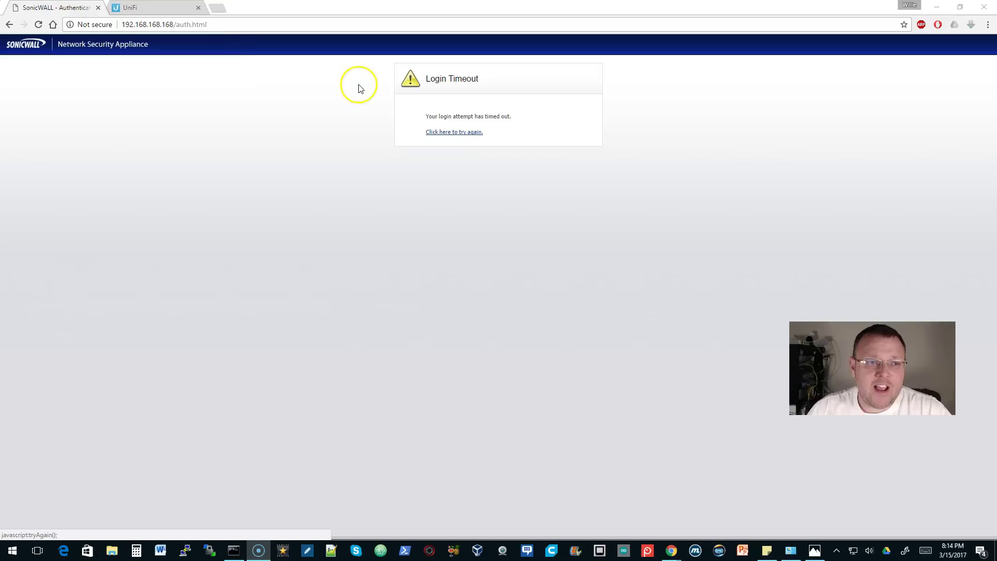
# - Log in with the admin username and password, then review the System Status page
pyautogui.click(462, 133)
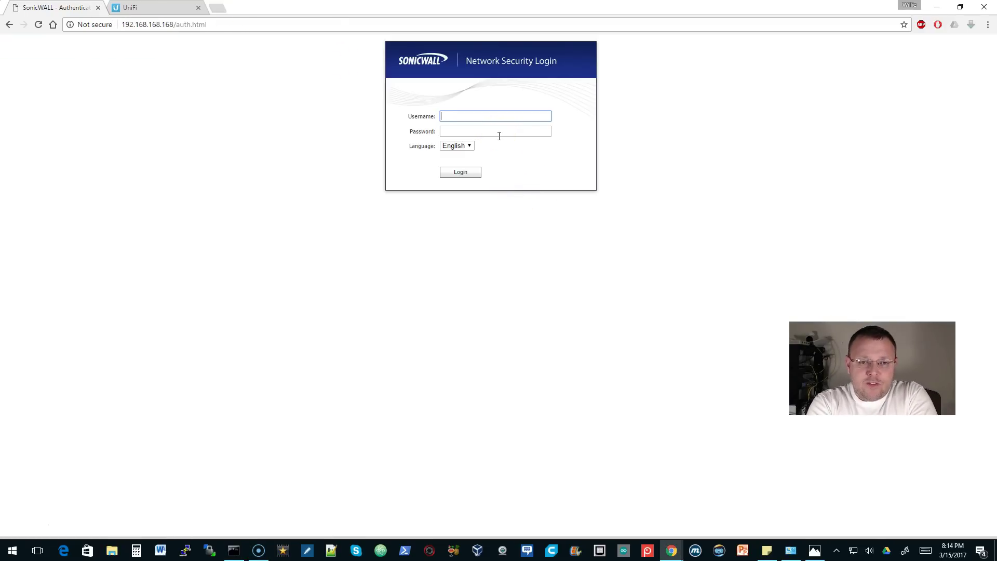
pyautogui.write('admin')
pyautogui.press('Tab')
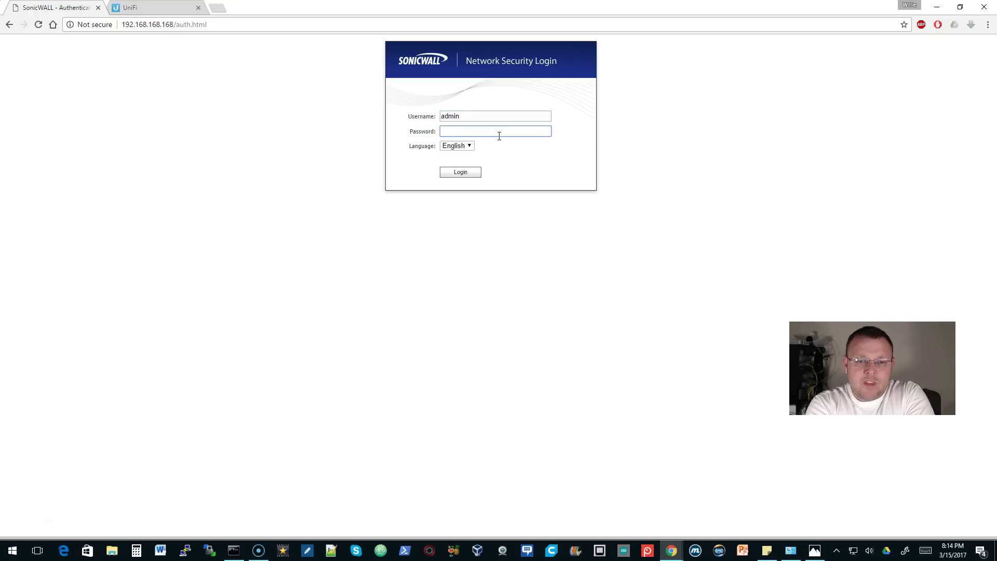
pyautogui.write('password')
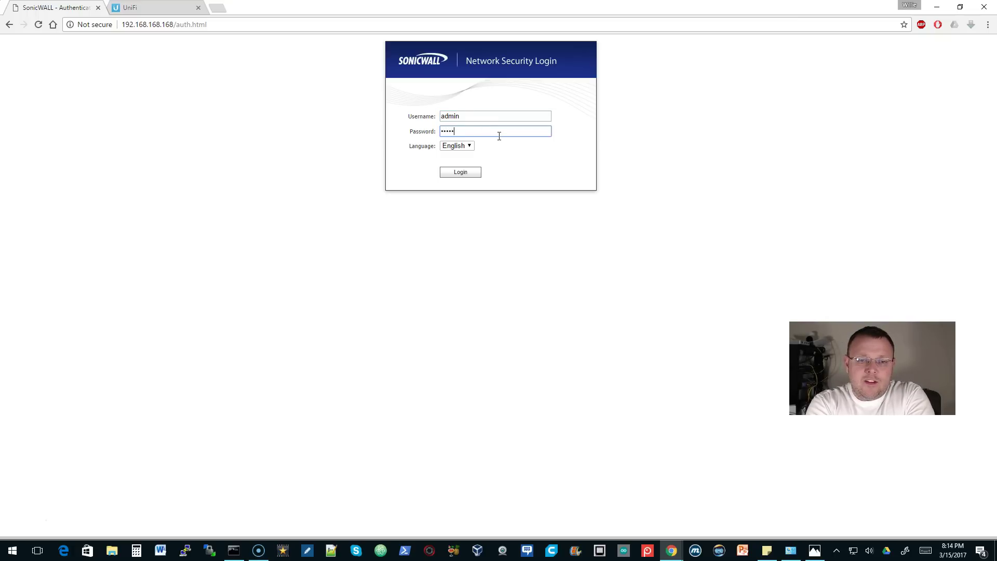
pyautogui.press('Return')
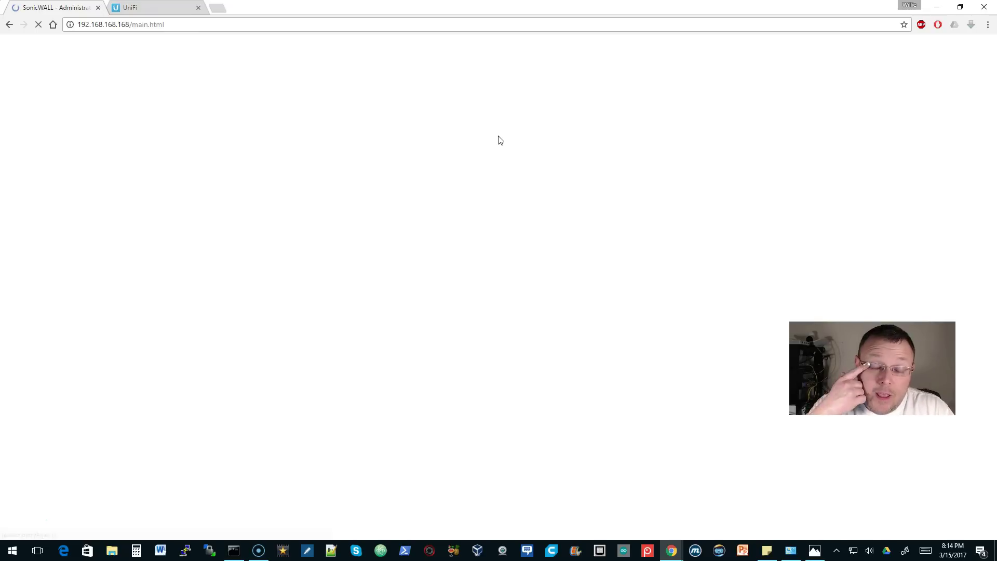
pyautogui.click(463, 220)
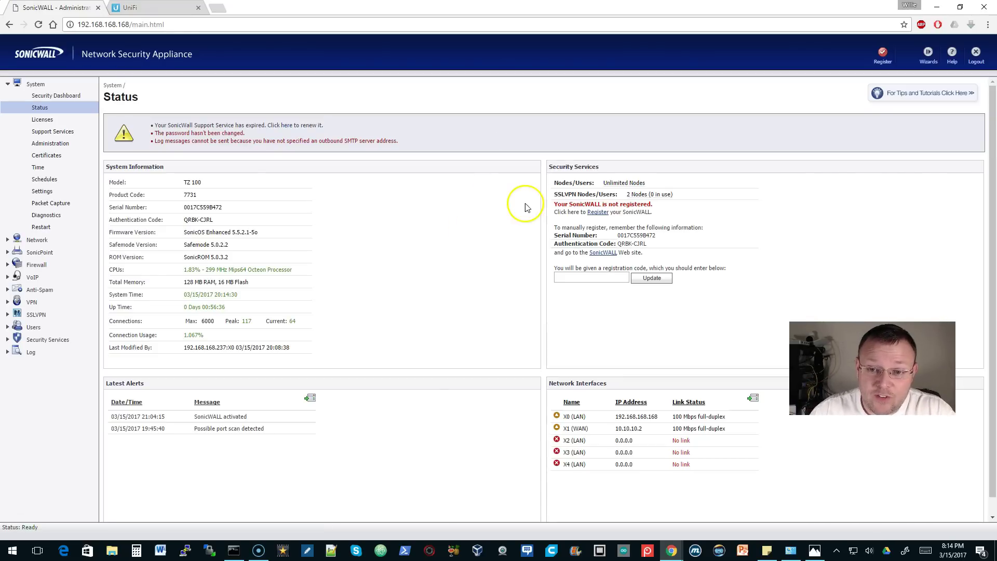
pyautogui.scroll(-1, 400, 228)
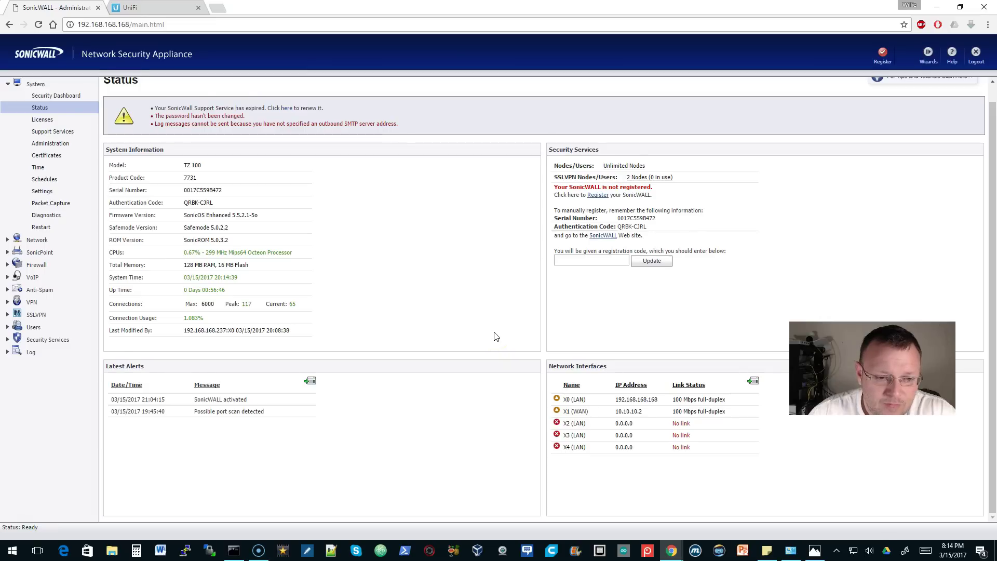
pyautogui.scroll(1, 495, 336)
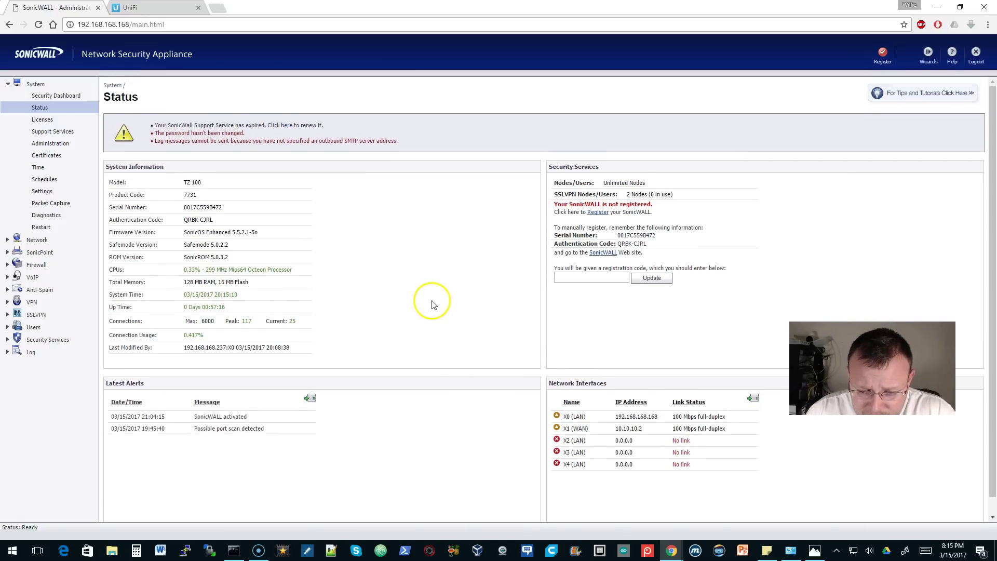
pyautogui.click(814, 549)
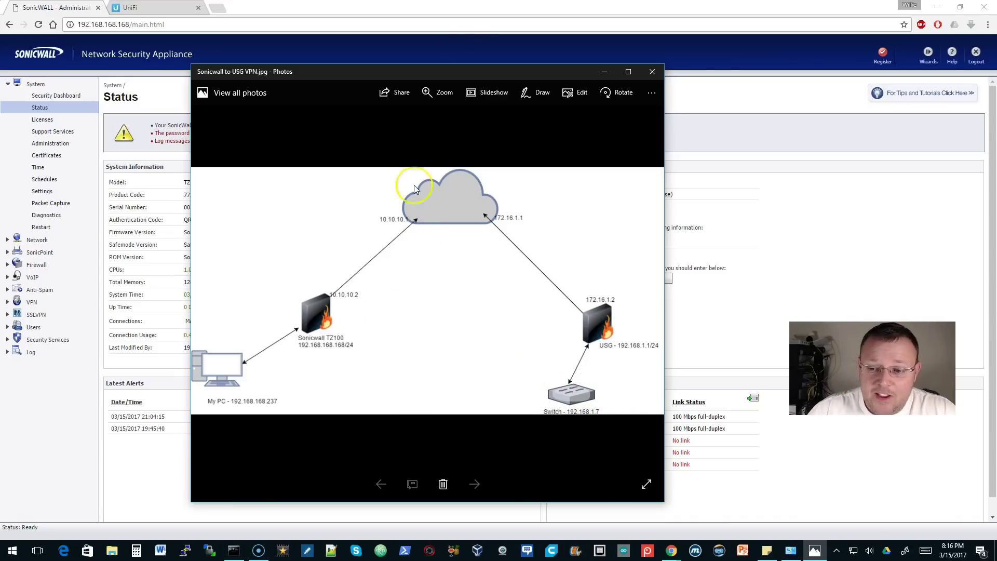
pyautogui.click(80, 11)
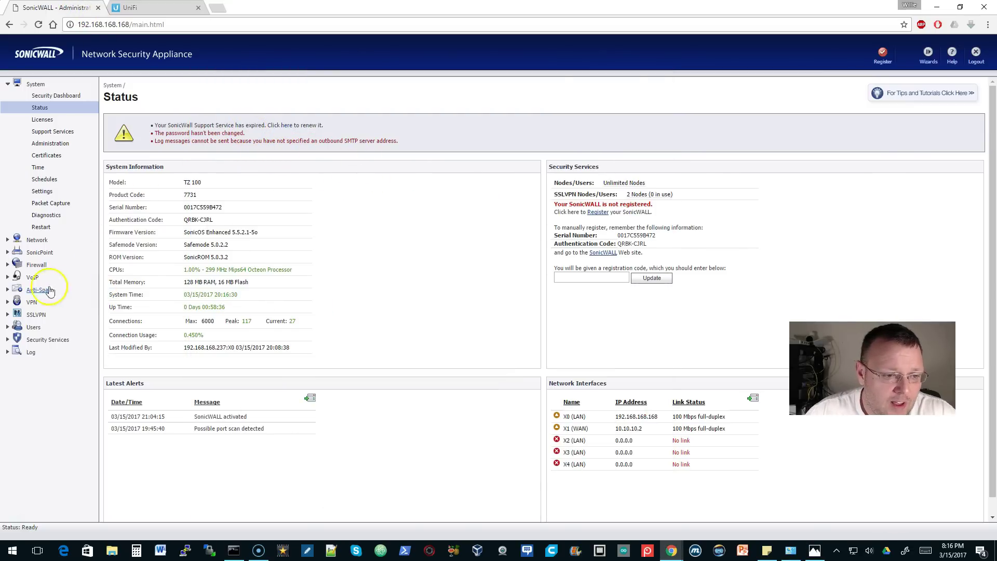
# - Go to the VPN settings and add a new VPN policy
pyautogui.click(32, 301)
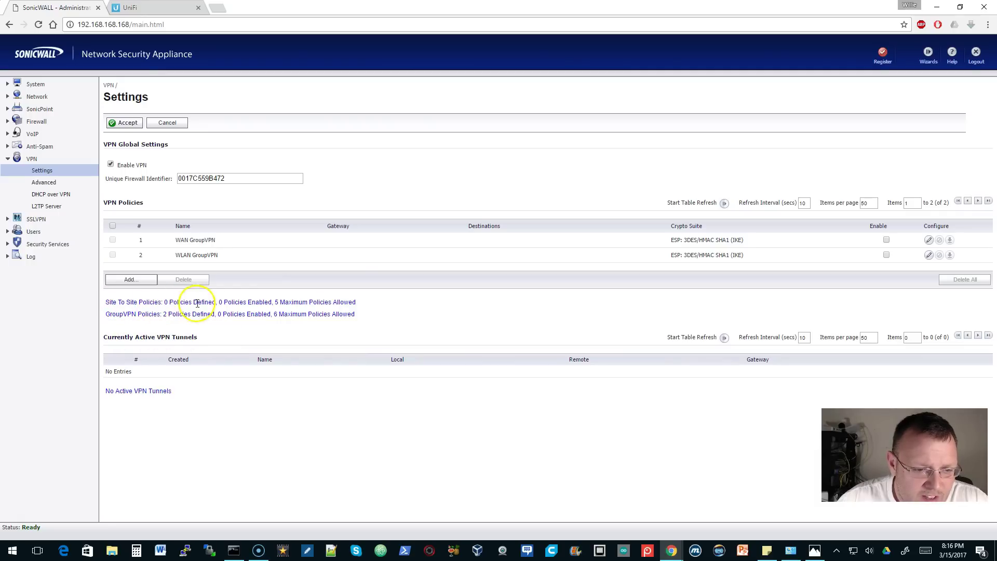
pyautogui.click(131, 281)
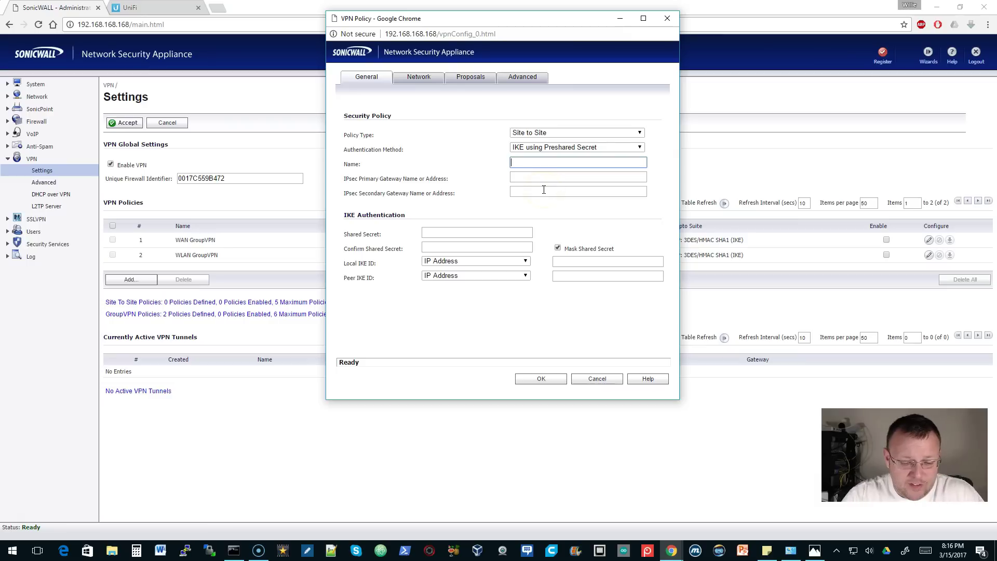
# - Name the policy To USG with gateway 172.16.1.2, a shared secret, and IKE IDs 10.10.10.2/172.16.1.2
pyautogui.write('To USG')
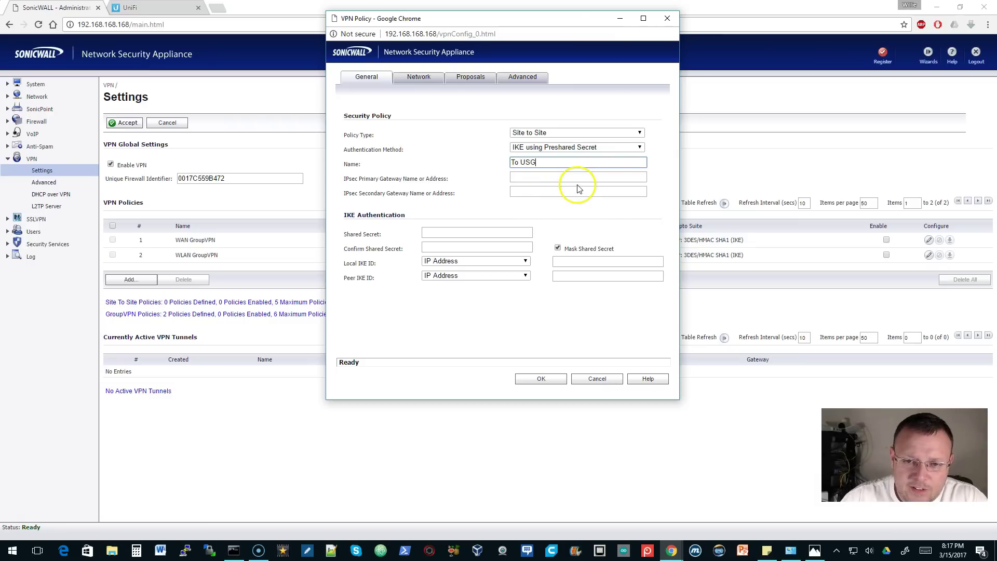
pyautogui.click(568, 178)
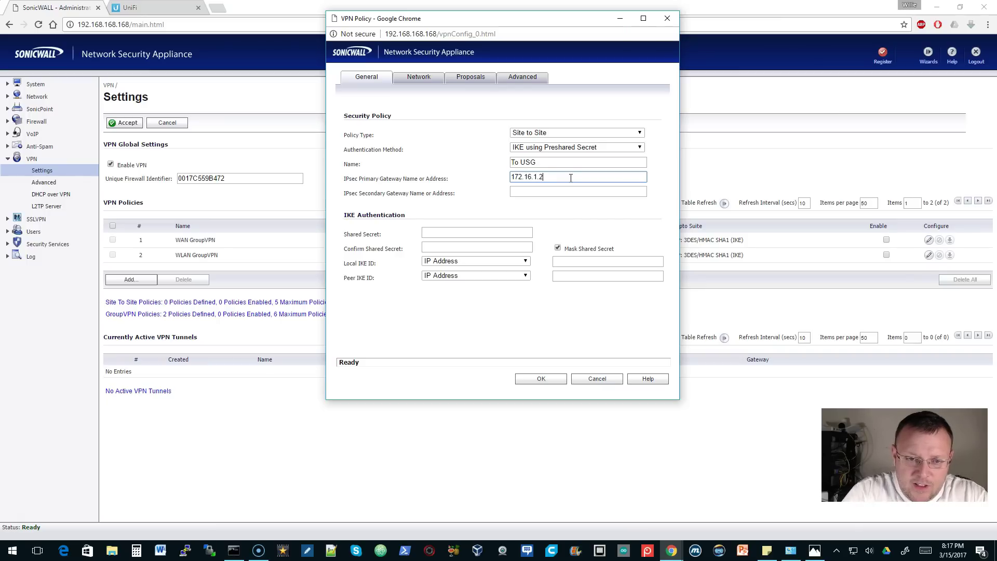
pyautogui.click(557, 247)
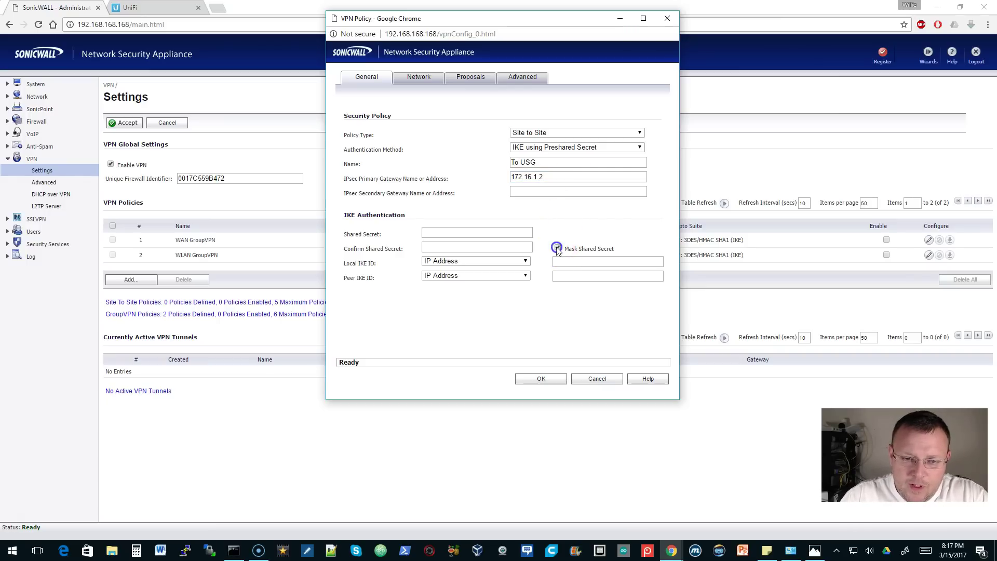
pyautogui.click(508, 235)
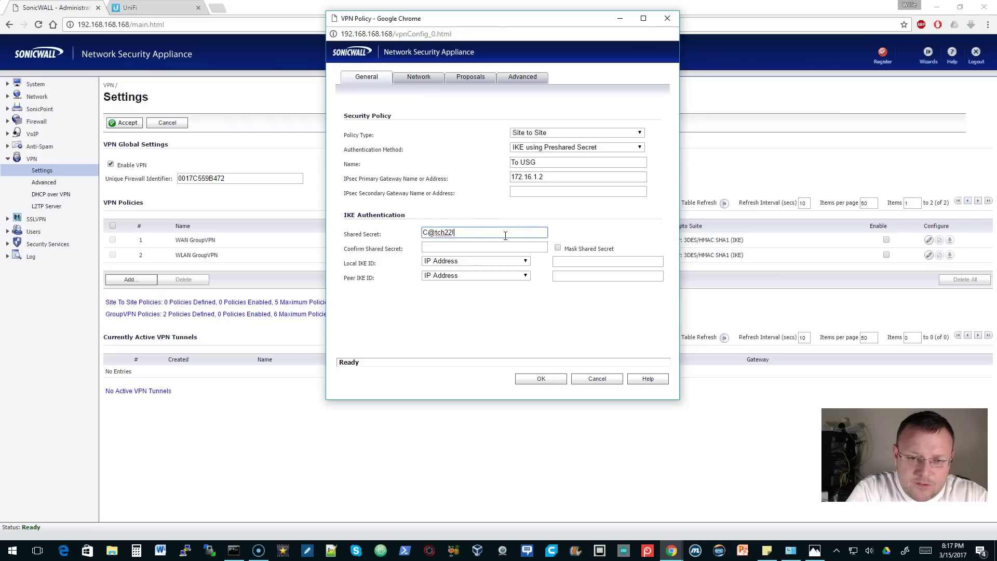
pyautogui.press('Tab')
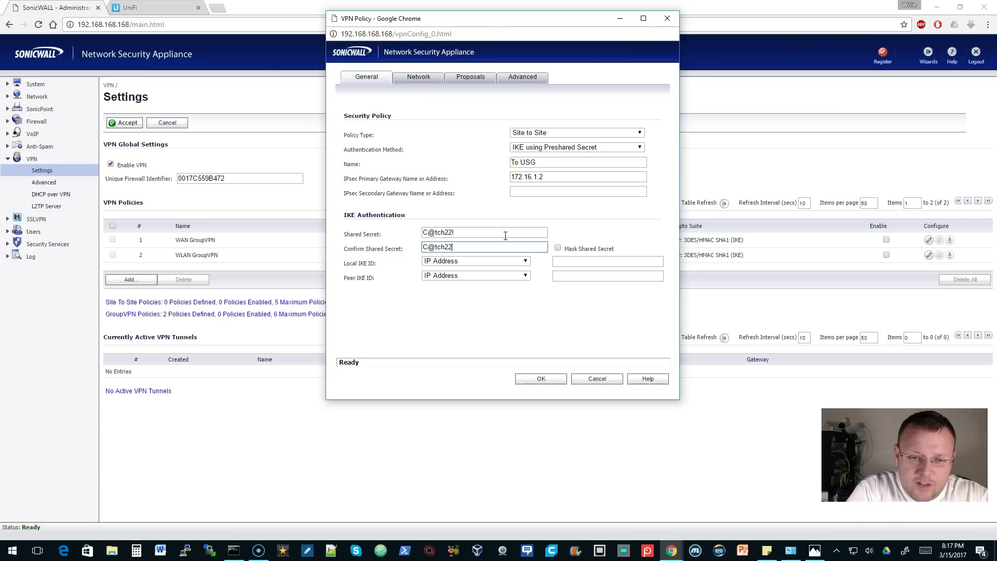
pyautogui.click(591, 263)
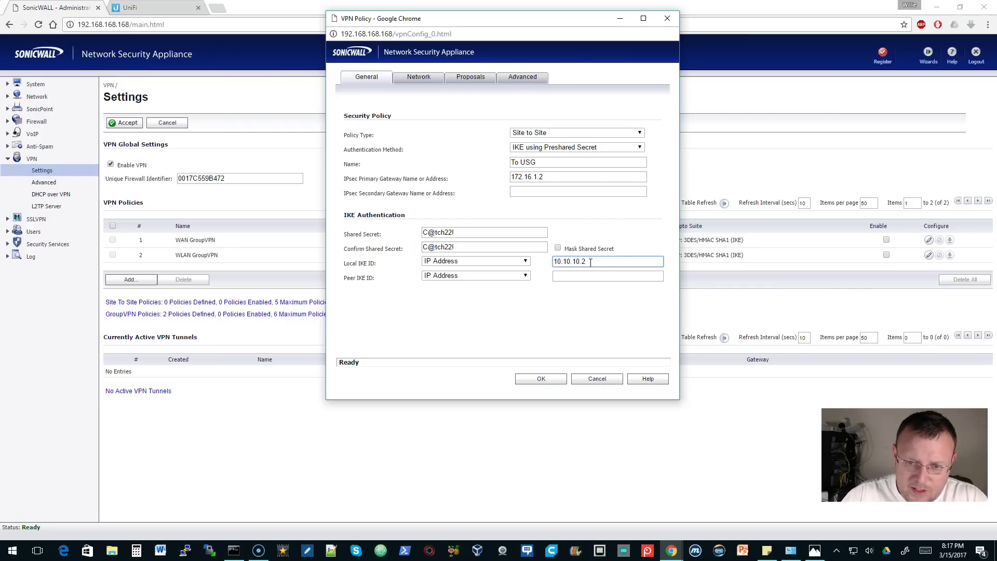
pyautogui.click(588, 276)
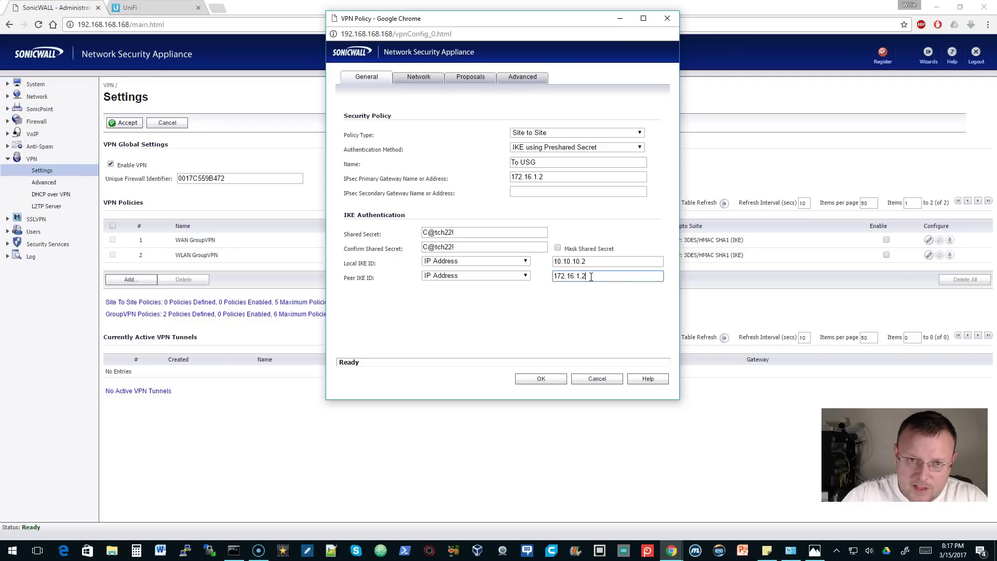
pyautogui.click(417, 79)
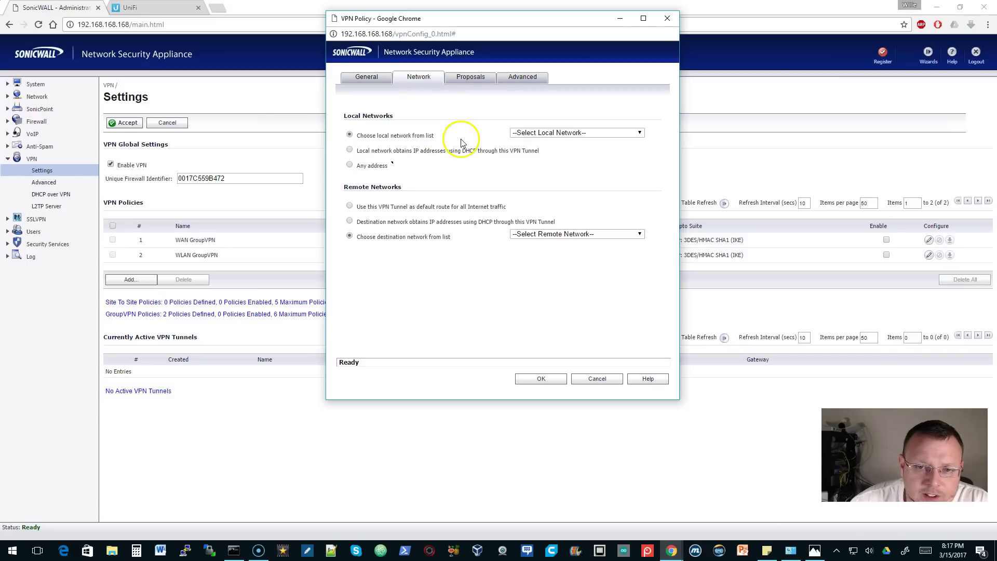
# - Set Local Network to LAN Primary Subnet and create a new address object for Remote Network
pyautogui.click(564, 133)
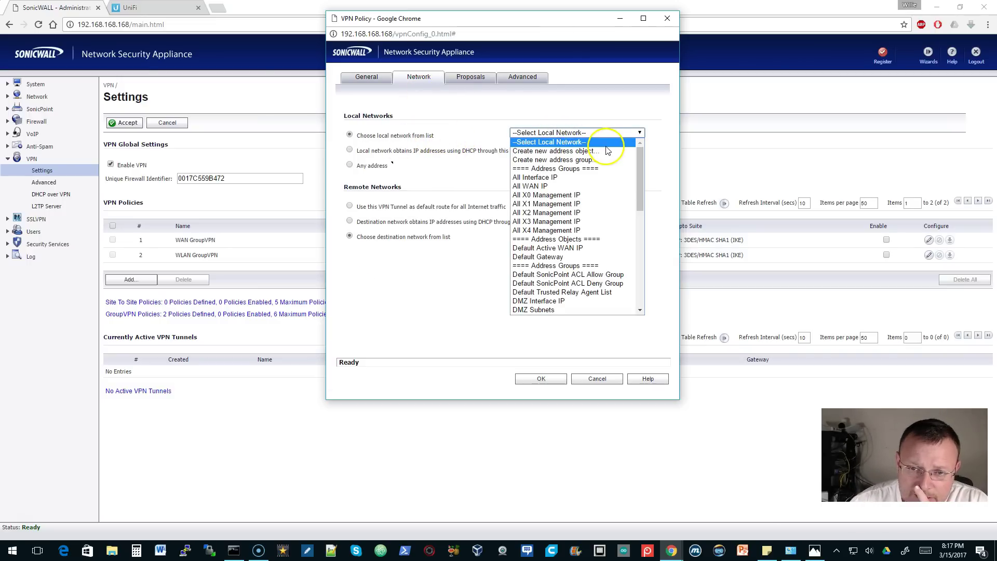
pyautogui.moveTo(640, 155); pyautogui.dragTo(632, 220)
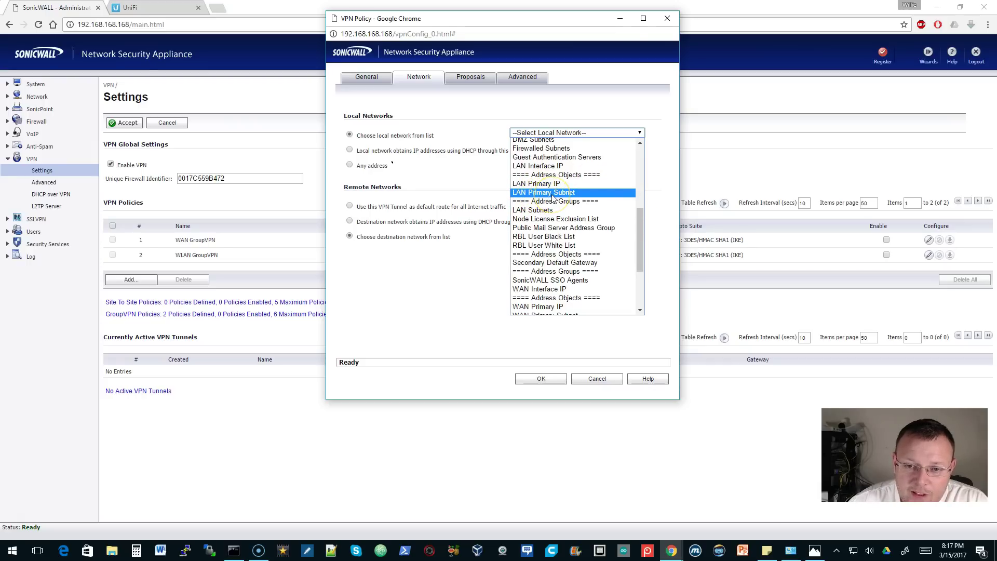
pyautogui.click(553, 193)
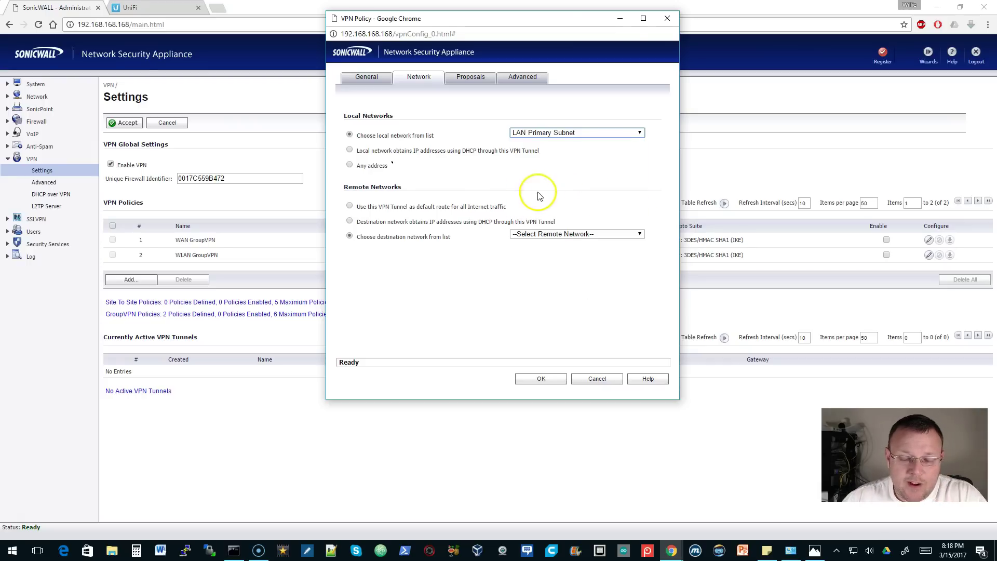
pyautogui.click(535, 238)
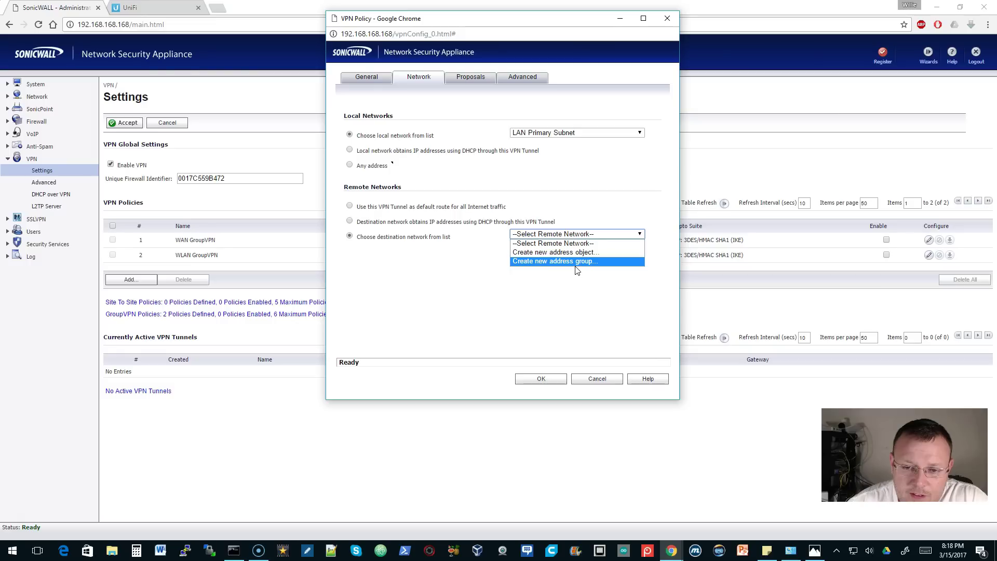
pyautogui.click(564, 257)
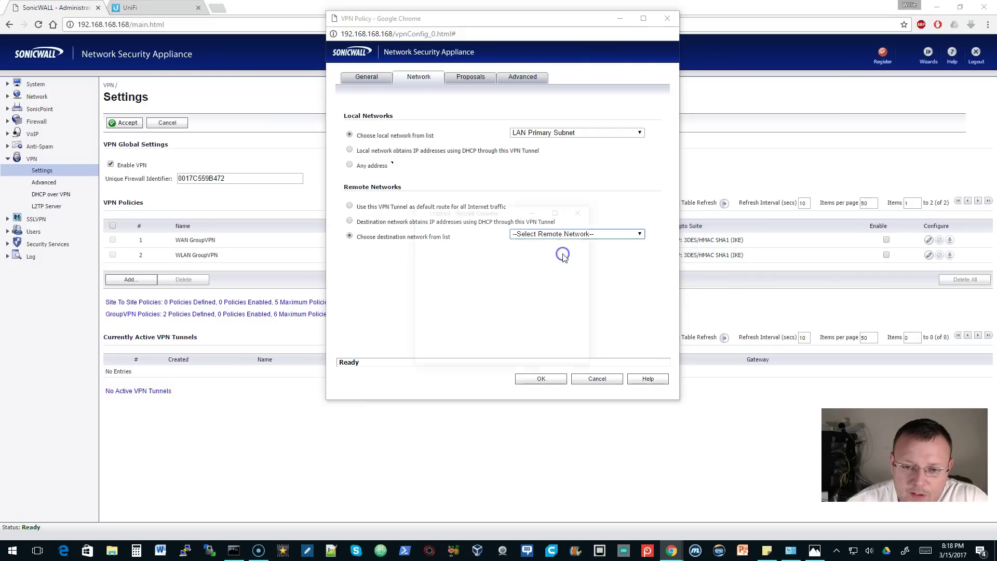
pyautogui.moveTo(582, 342); pyautogui.dragTo(685, 403)
# - Create the RemoteLAN address object in the LAN zone as network 192.168.1.0/255.255.255.0
pyautogui.click(512, 270)
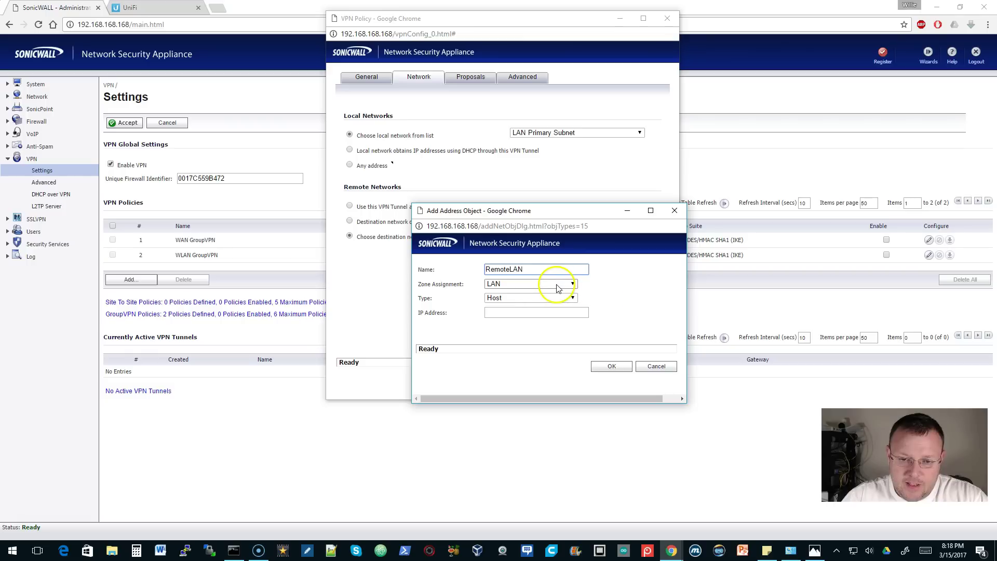
pyautogui.click(557, 285)
pyautogui.click(556, 283)
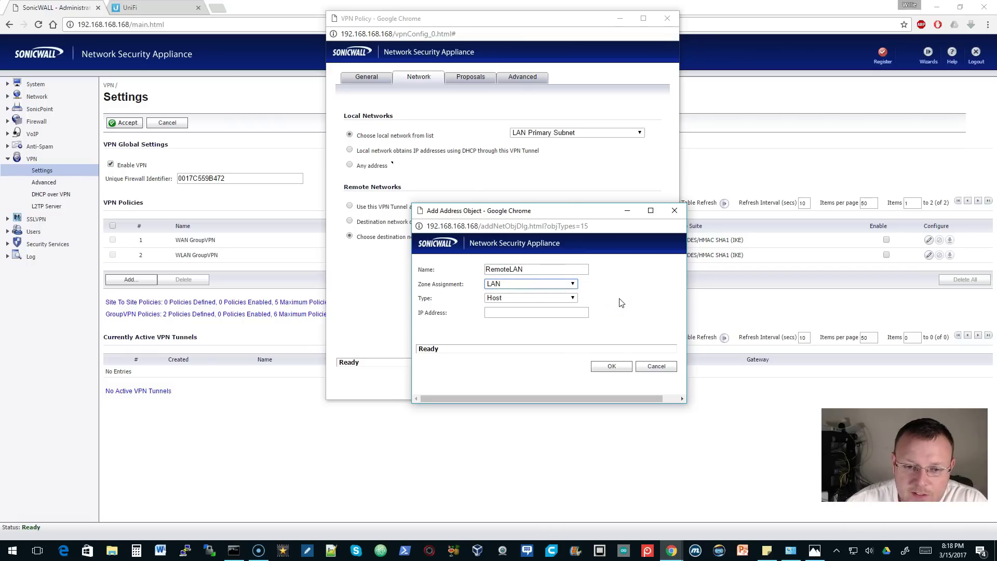
pyautogui.click(574, 298)
pyautogui.click(540, 325)
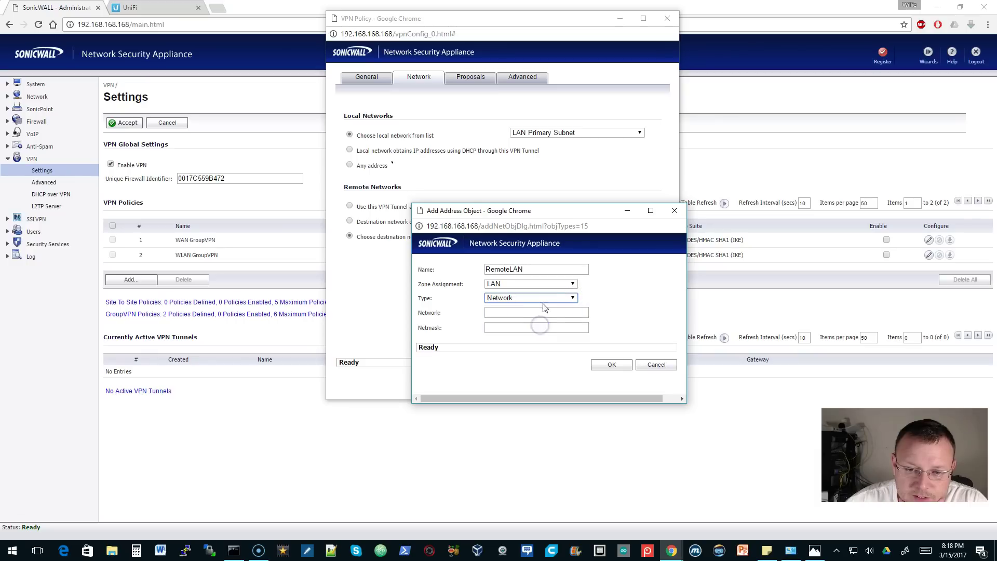
pyautogui.click(533, 312)
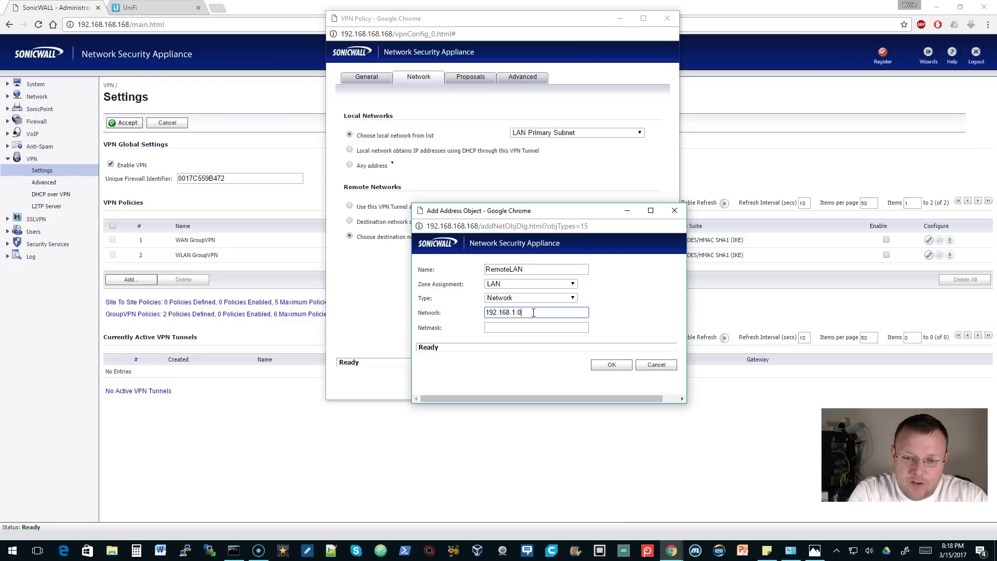
pyautogui.press('Tab')
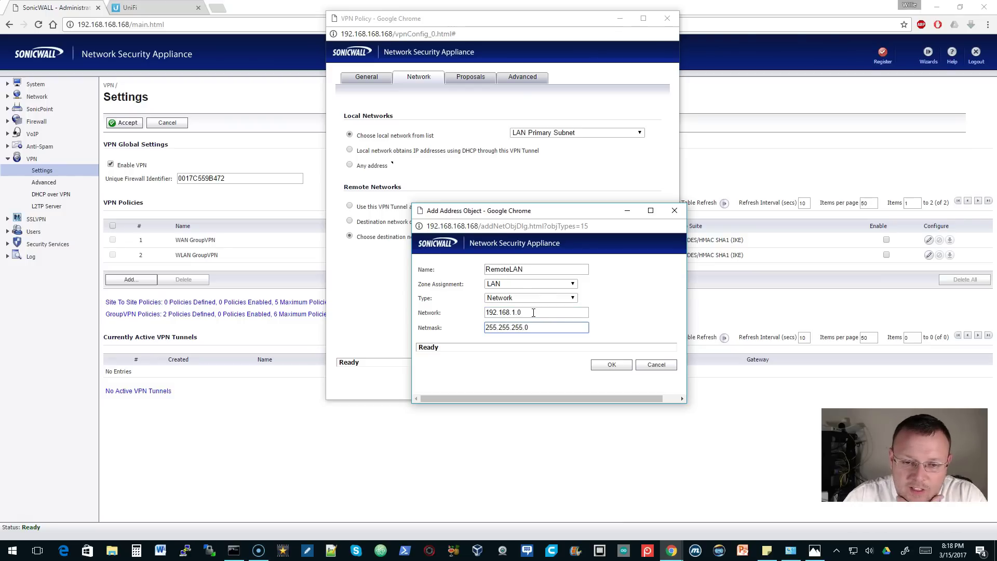
pyautogui.click(572, 283)
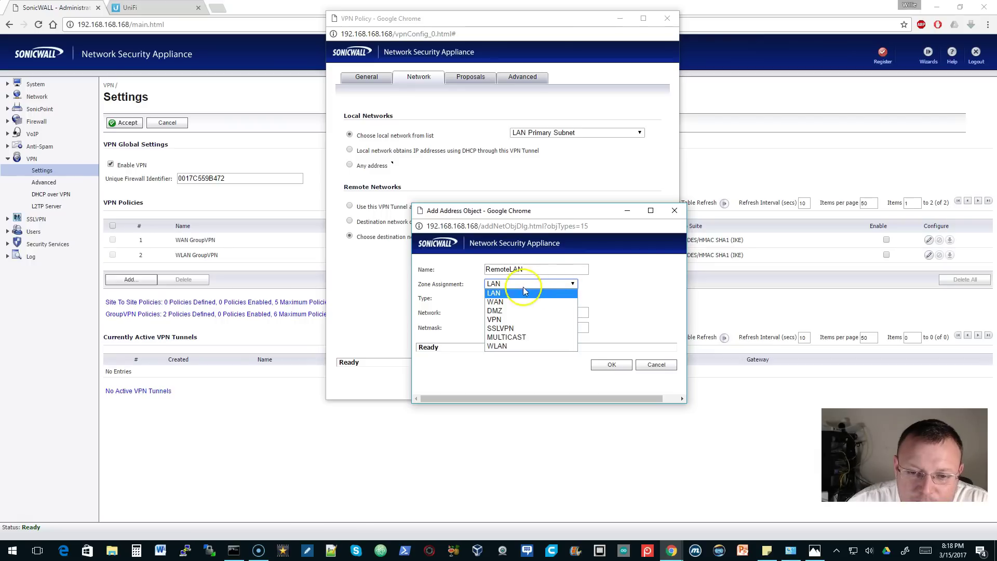
pyautogui.click(503, 294)
pyautogui.click(612, 365)
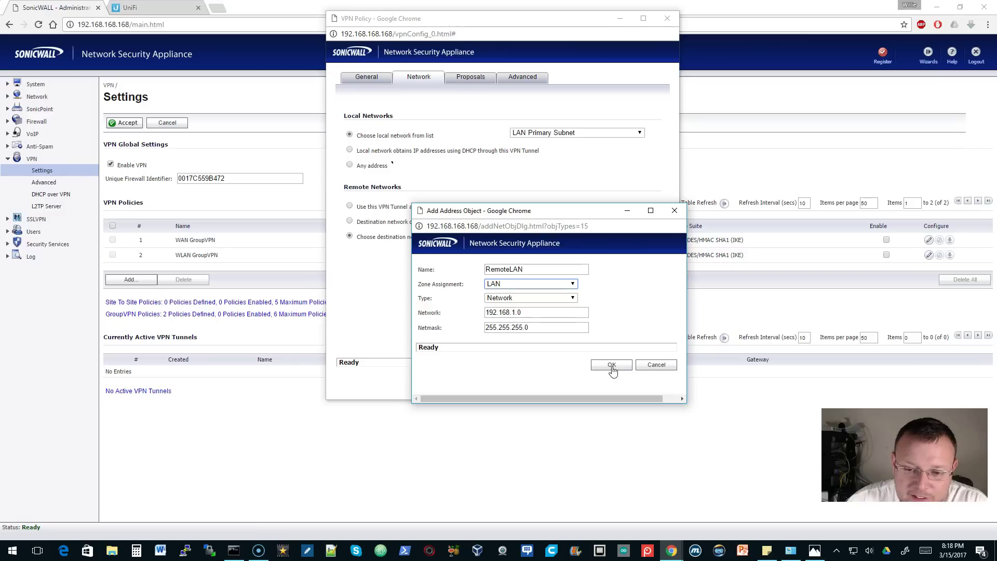
pyautogui.click(612, 365)
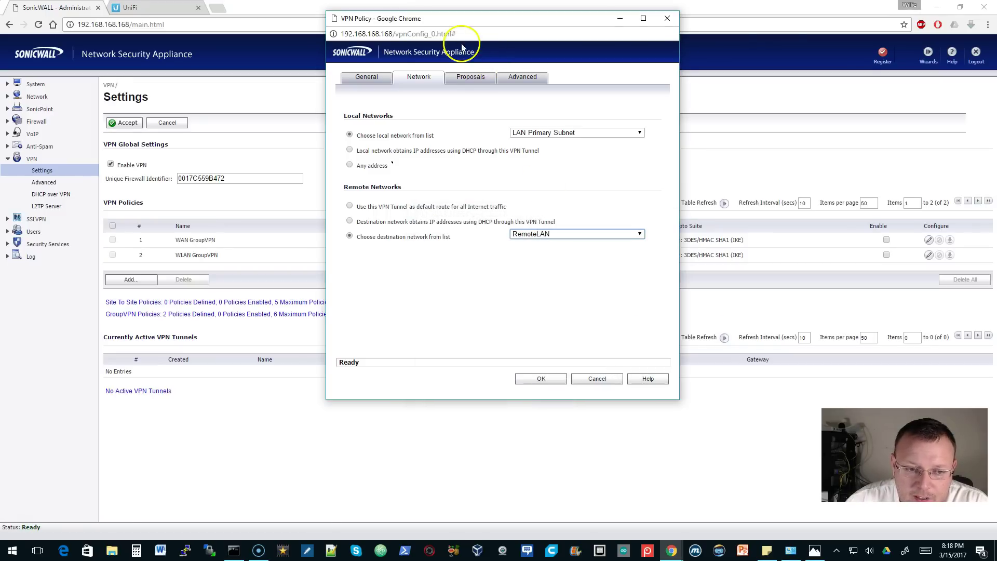
pyautogui.click(470, 78)
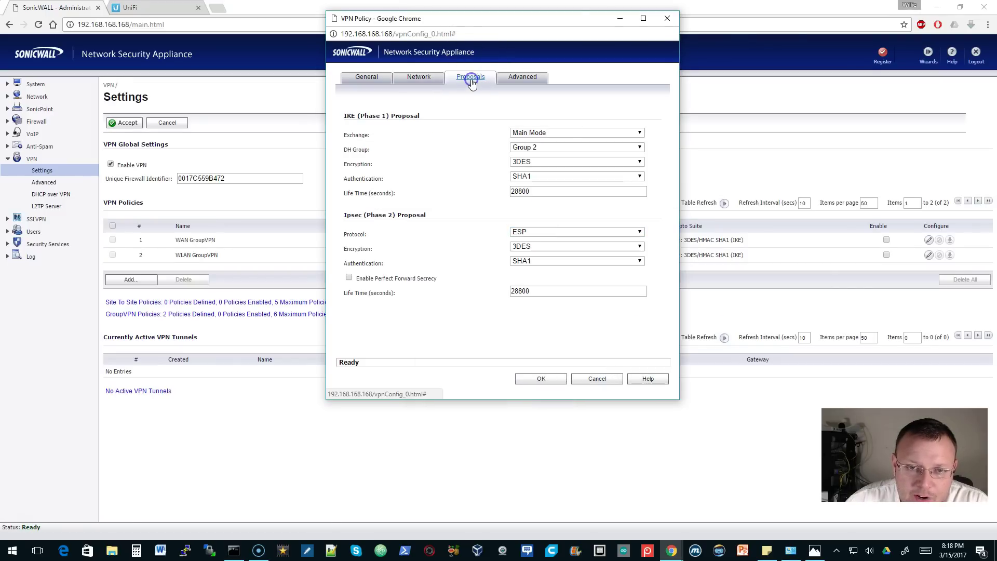
# - Set Phase 1 to DH Group 14 with AES-128, Phase 2 to AES-128, and save the policy
pyautogui.click(464, 113)
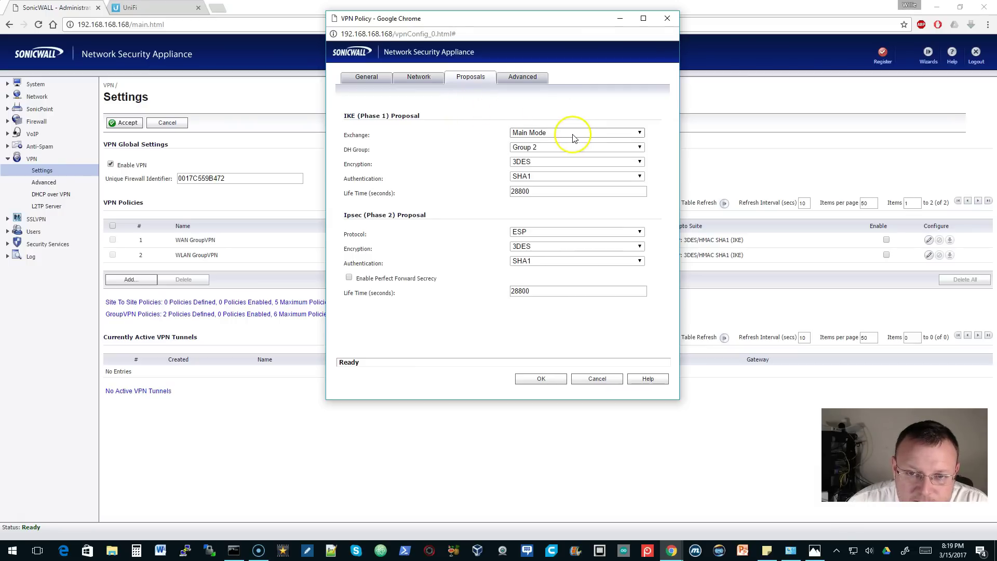
pyautogui.click(540, 149)
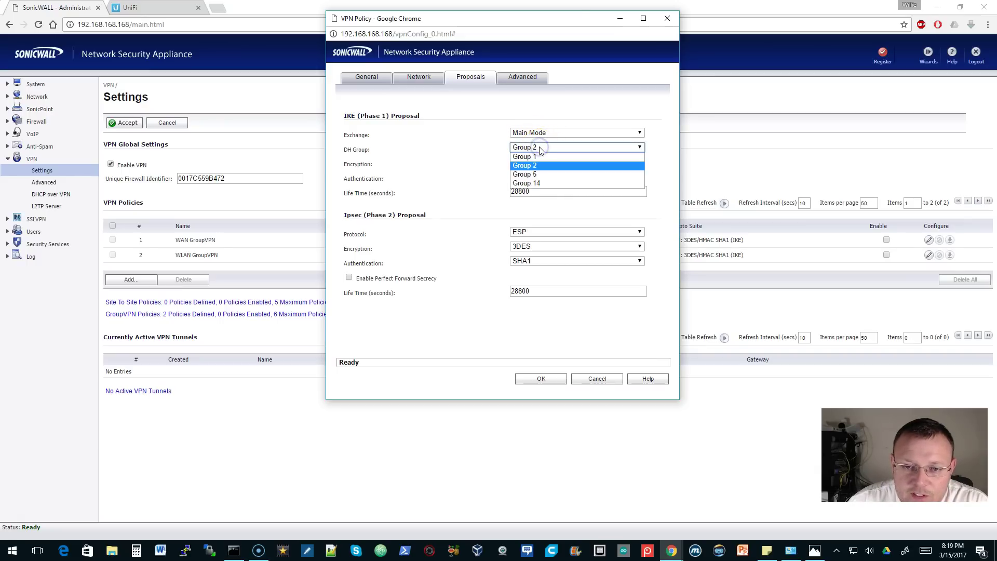
pyautogui.click(536, 184)
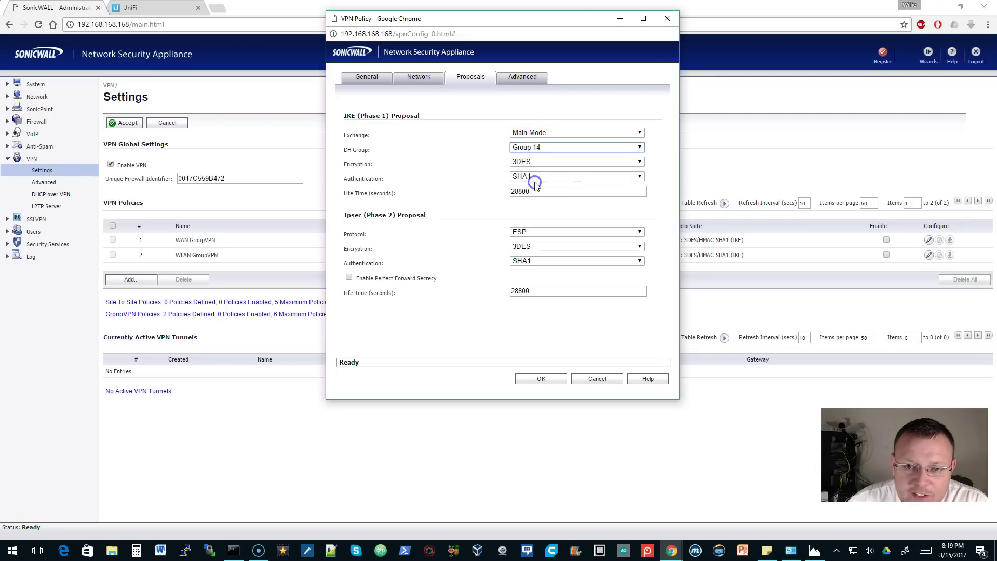
pyautogui.click(558, 162)
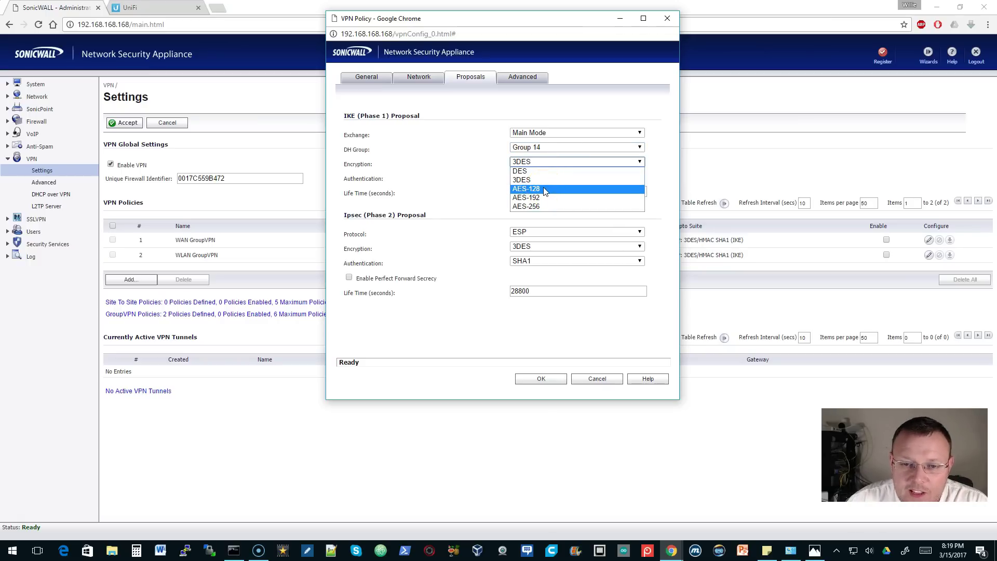
pyautogui.click(544, 189)
pyautogui.click(547, 180)
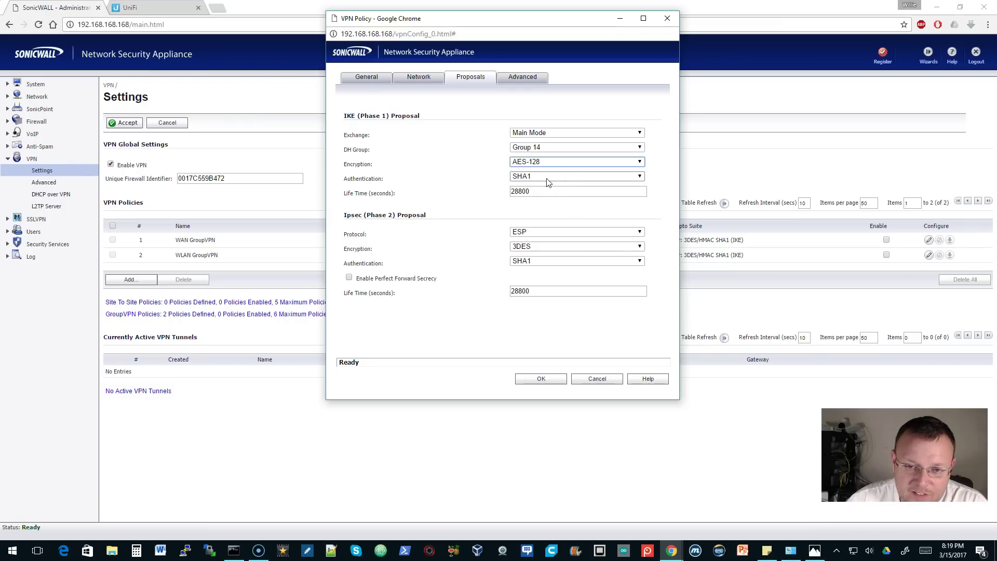
pyautogui.click(546, 232)
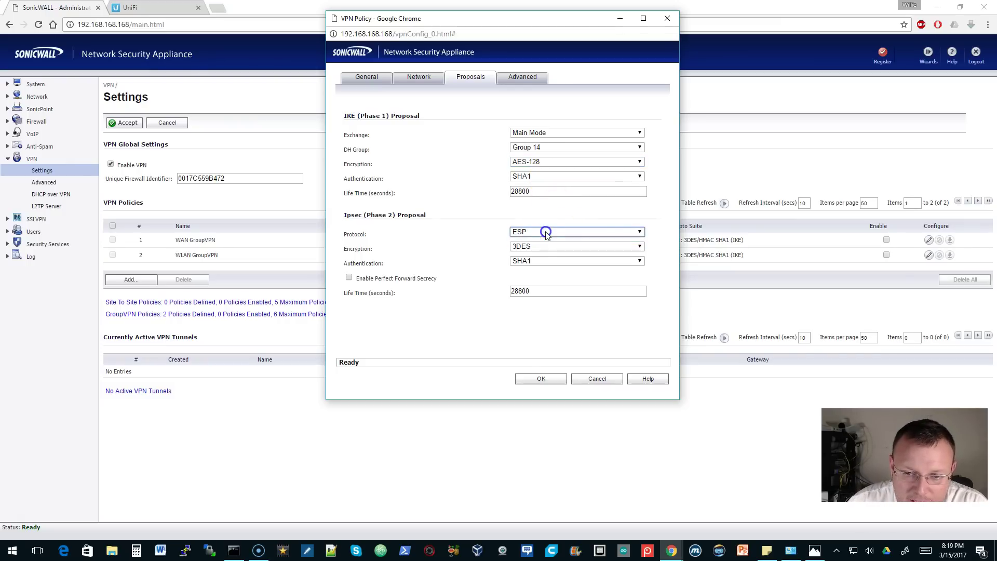
pyautogui.click(545, 247)
pyautogui.click(540, 275)
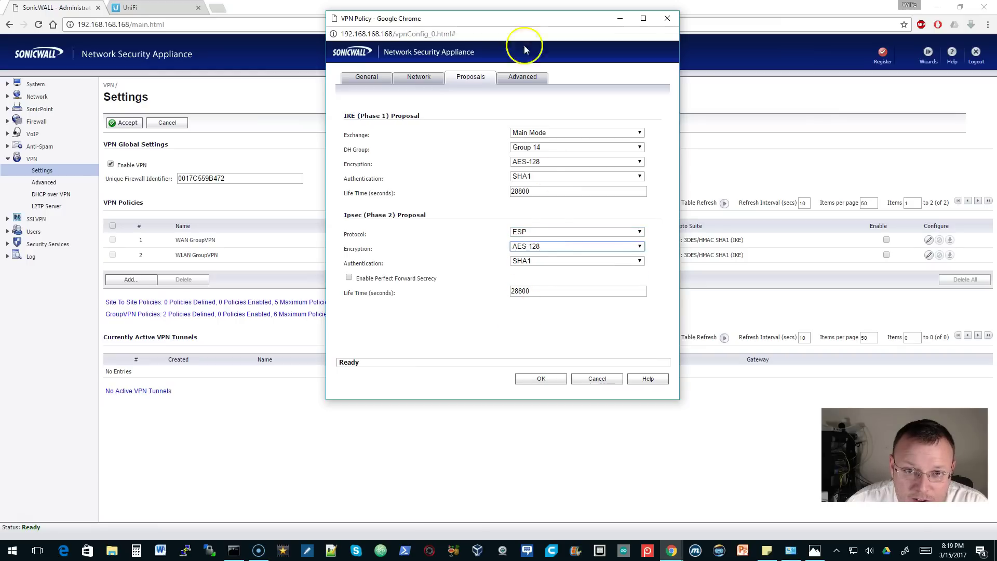
pyautogui.click(543, 379)
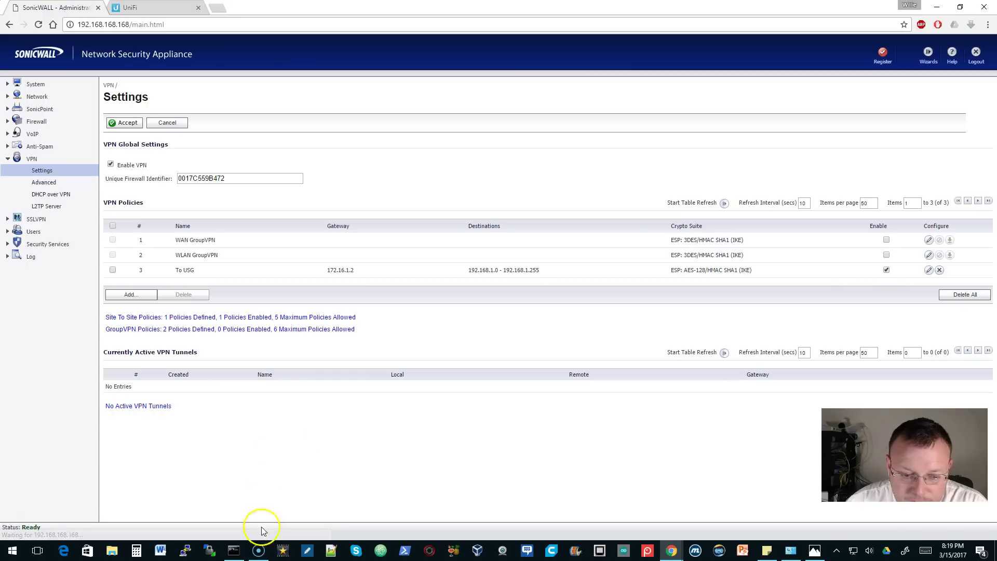
# - Run a continuous ping to 192.168.1.7 (-t) from Command Prompt, then return to VPN Settings
pyautogui.click(234, 550)
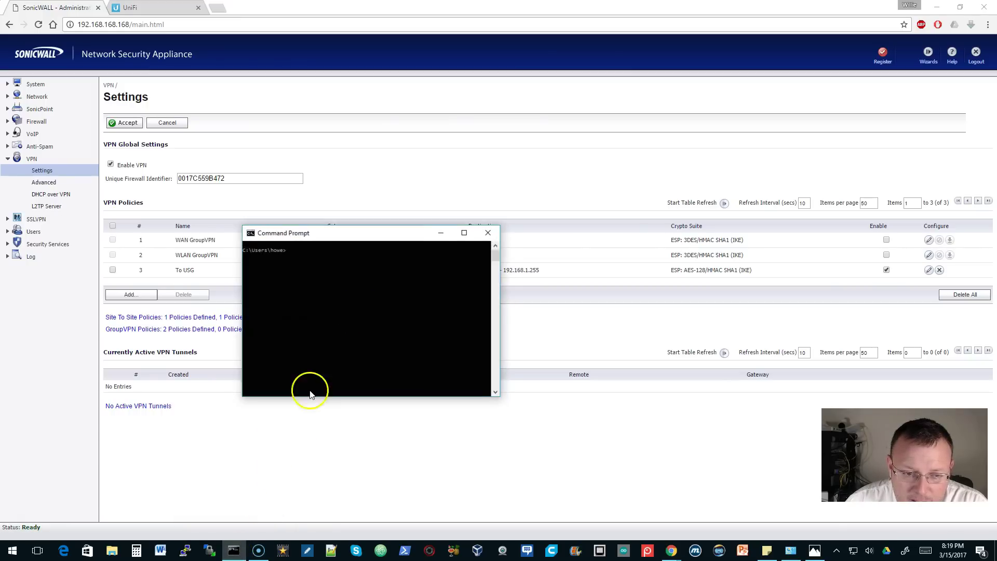
pyautogui.write('pi')
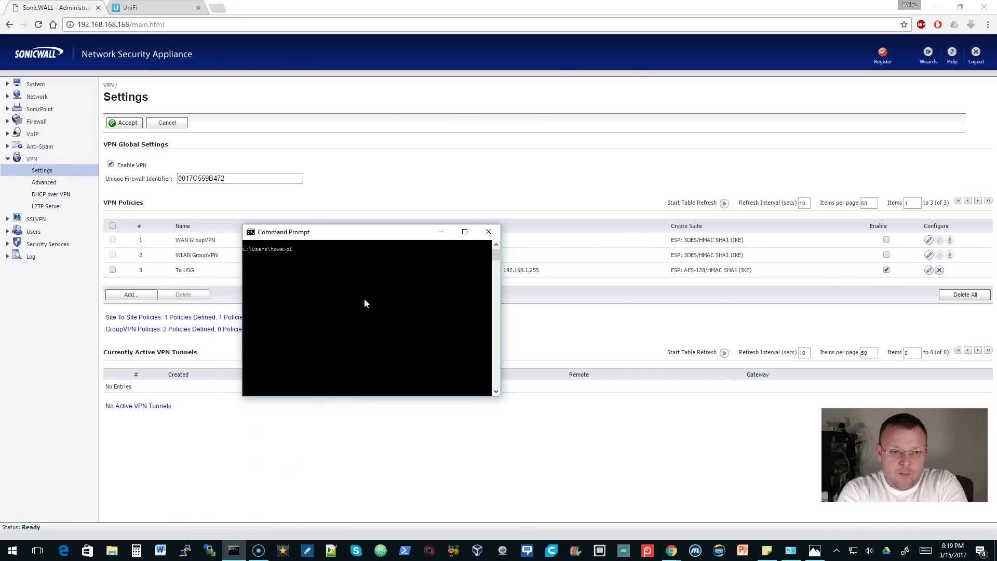
pyautogui.write('ng 19')
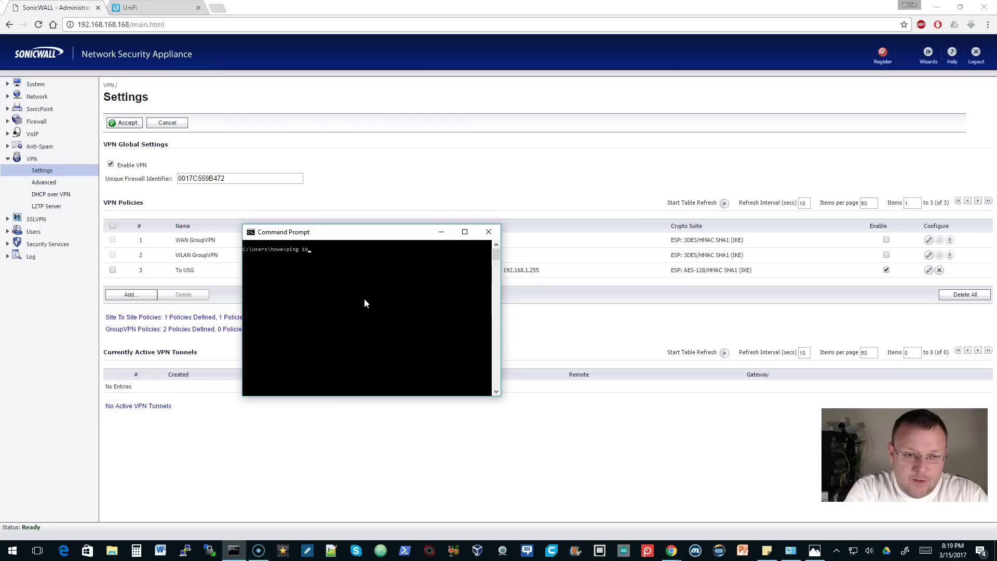
pyautogui.write('2.168.1.')
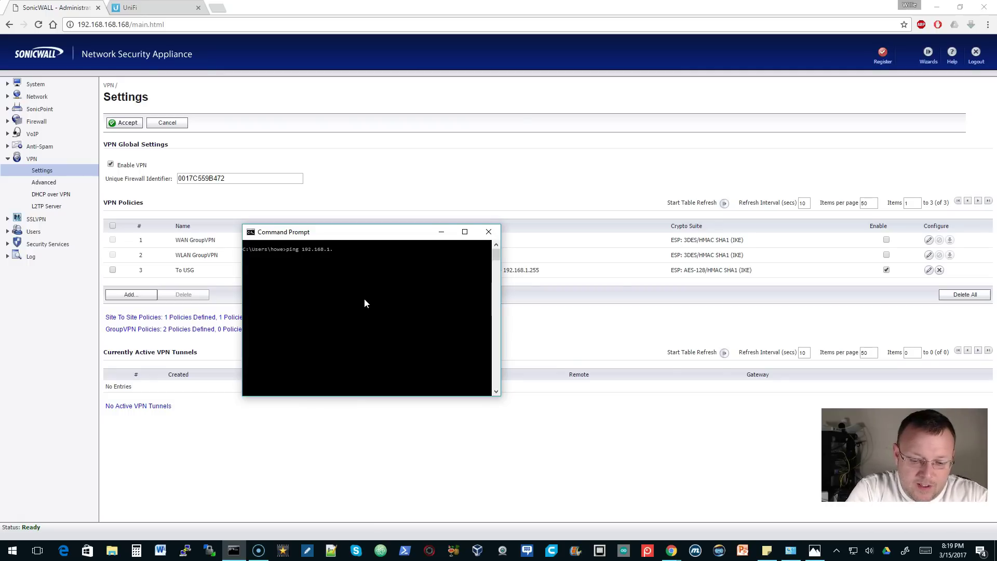
pyautogui.write('t')
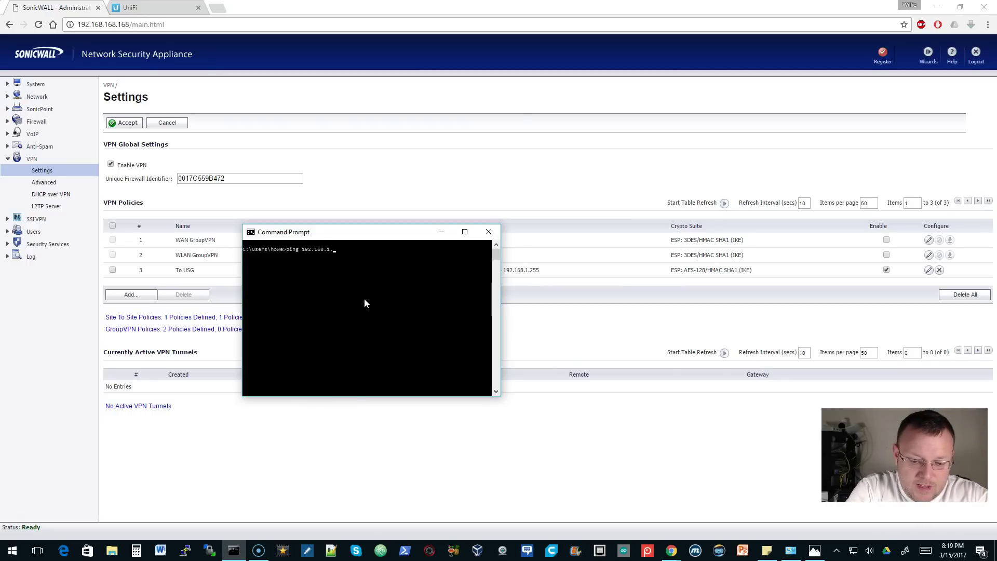
pyautogui.write(' -t')
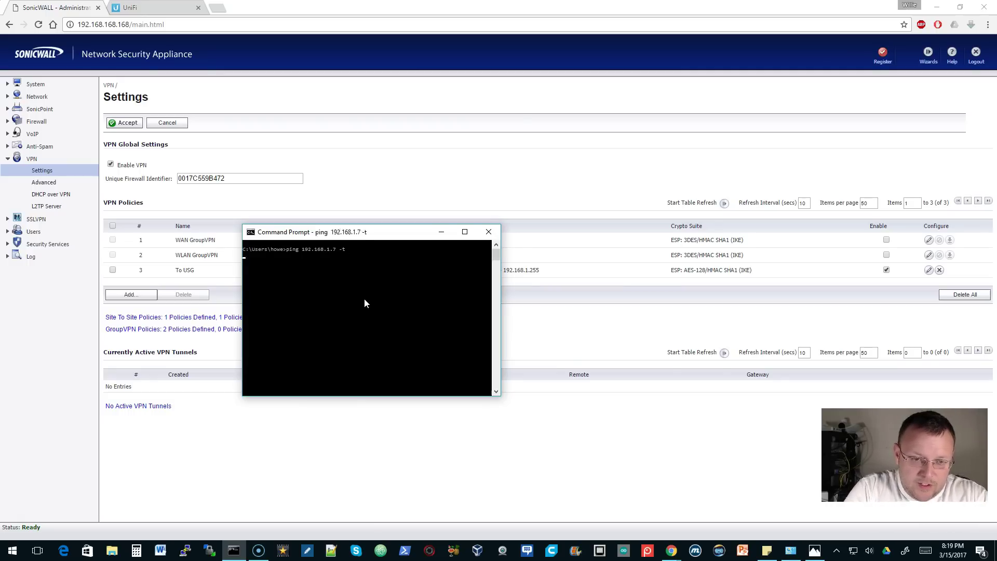
pyautogui.press('Return')
pyautogui.click(318, 107)
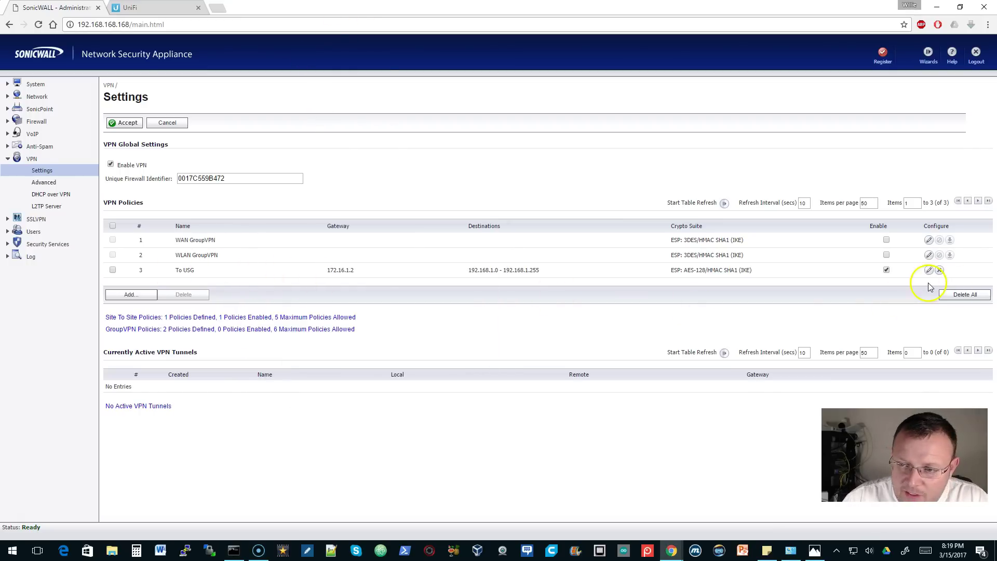
# - Sign in to the UniFi controller with the admin username and password
pyautogui.click(158, 5)
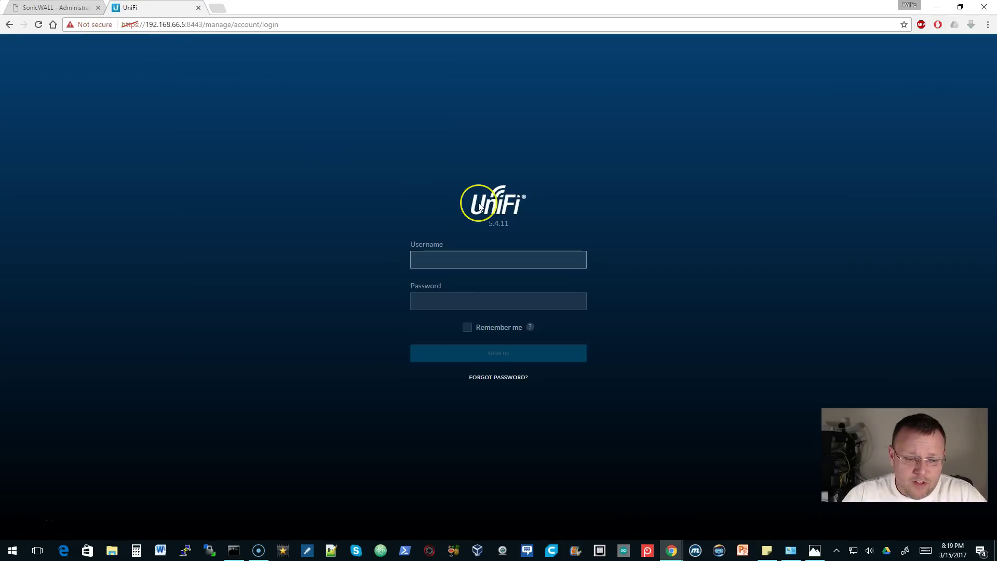
pyautogui.write('whowe')
pyautogui.press('Tab')
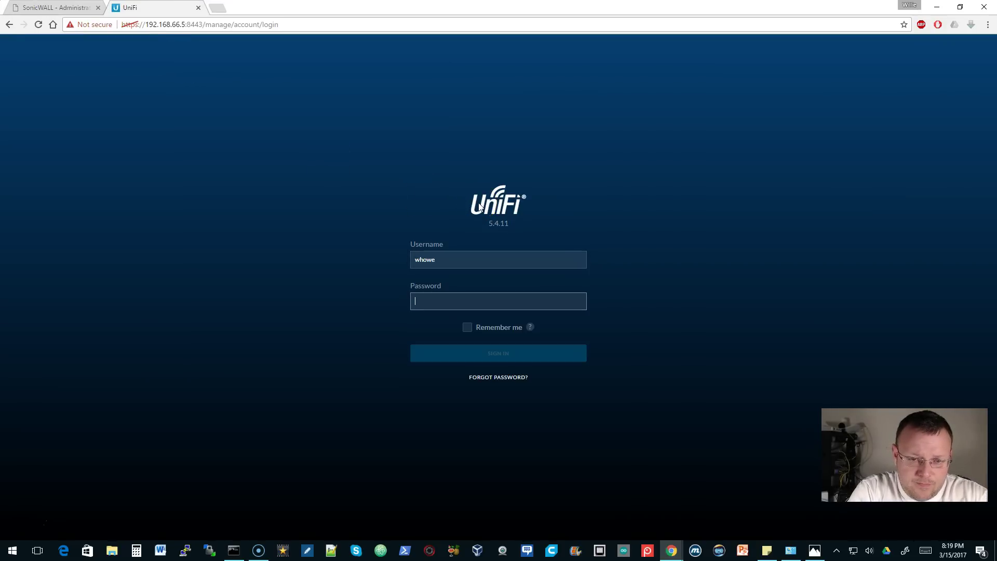
pyautogui.write('••••••••')
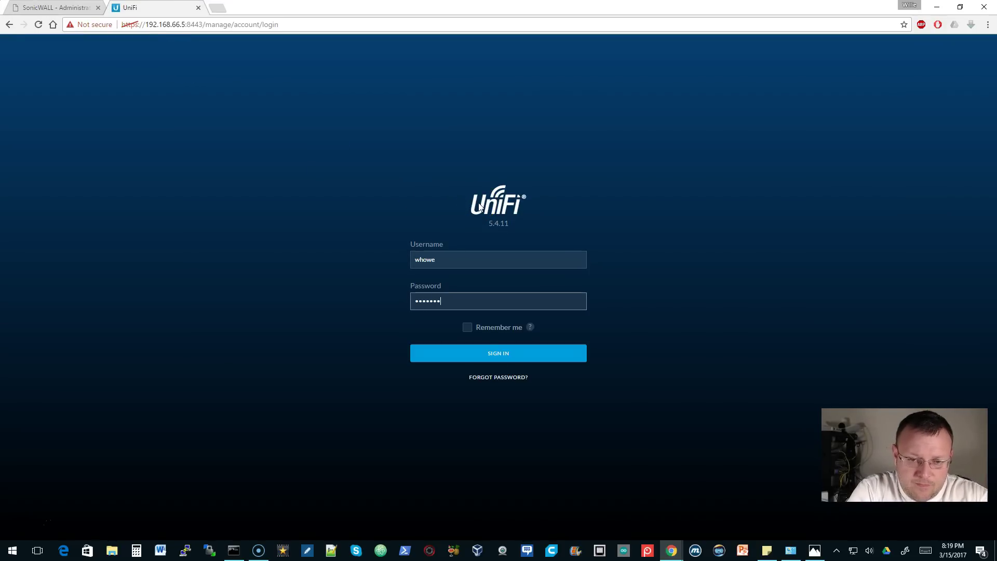
pyautogui.press('Return')
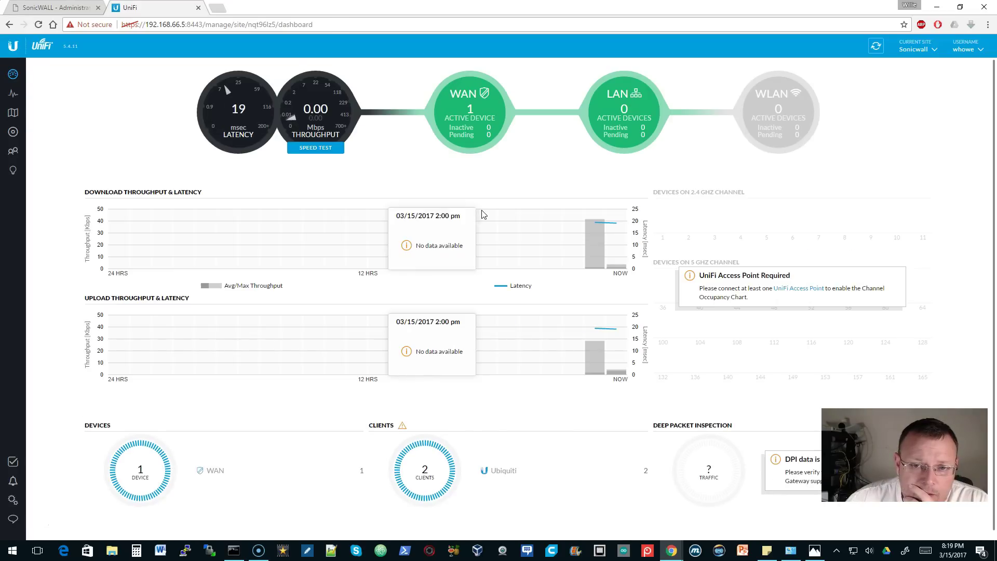
# - Switch the current site to Sonicwall from Devices and open its site settings
pyautogui.click(13, 132)
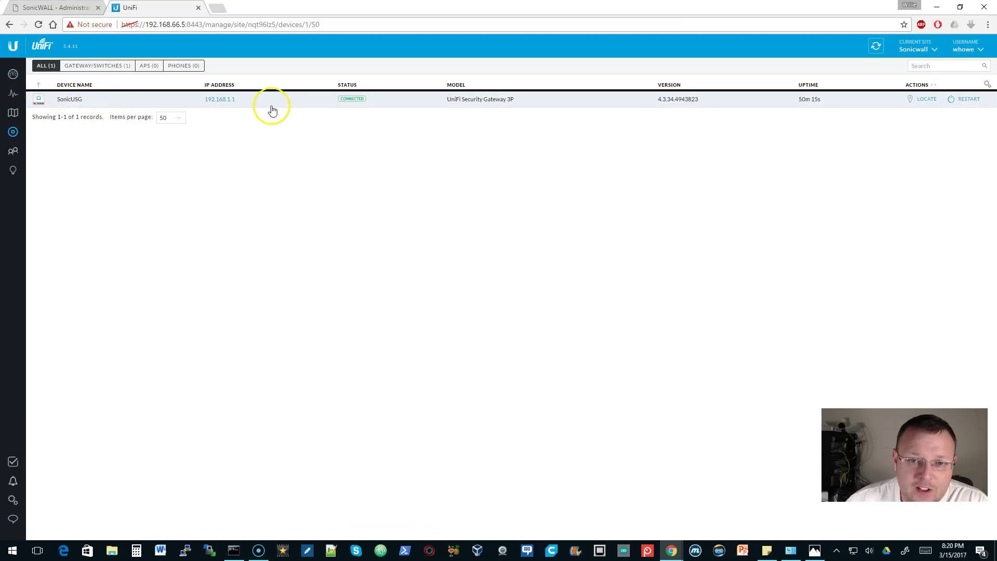
pyautogui.click(932, 51)
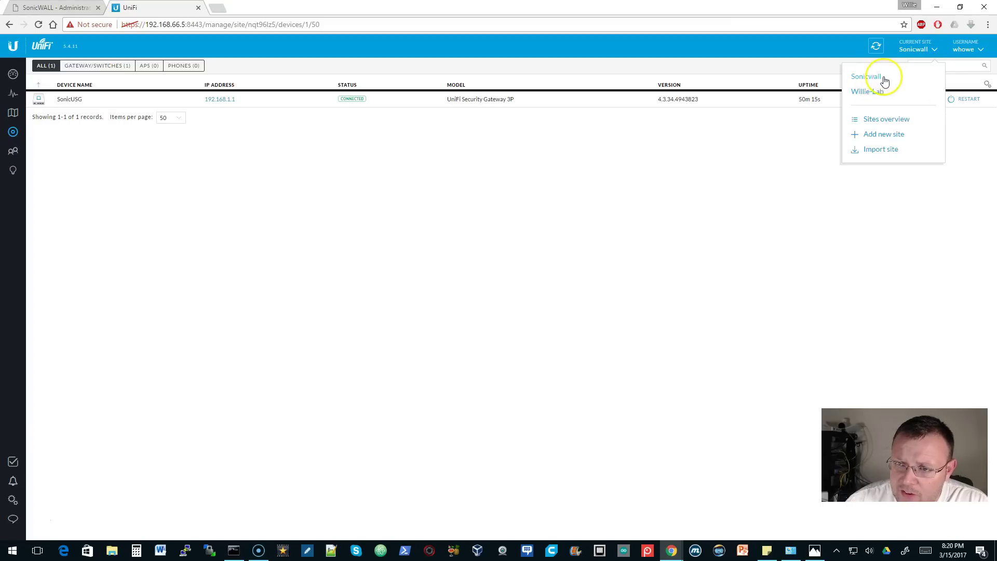
pyautogui.click(872, 92)
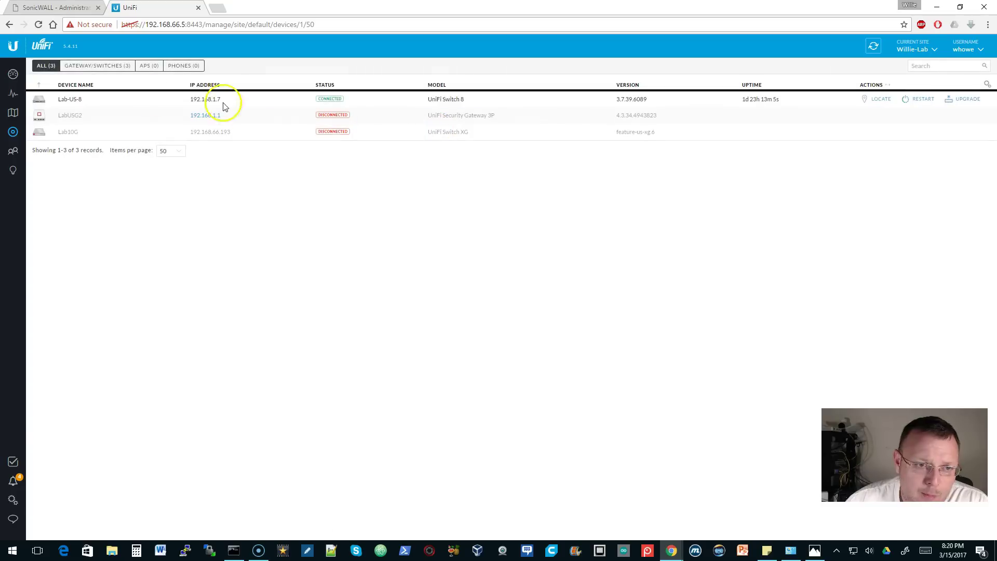
pyautogui.click(919, 52)
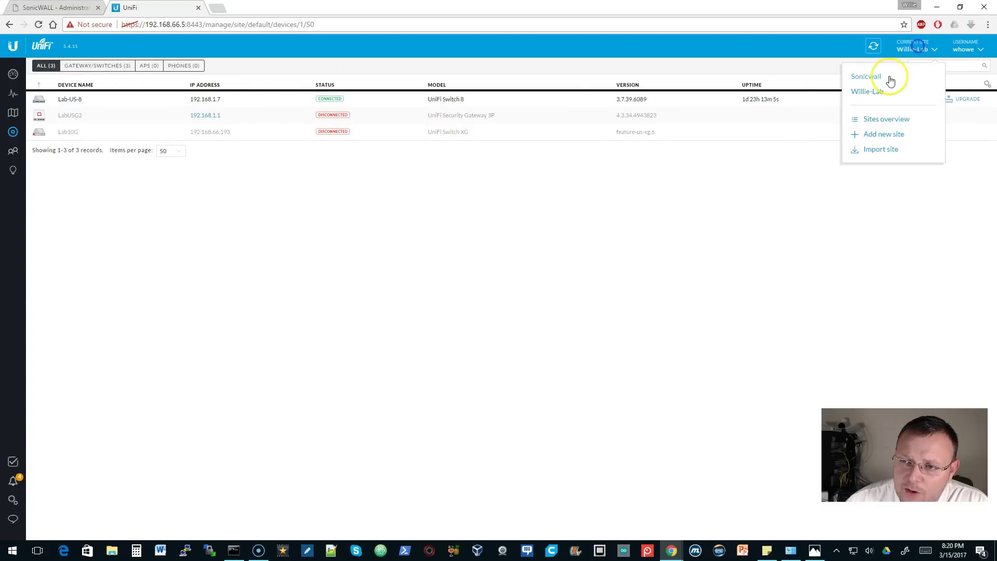
pyautogui.click(873, 75)
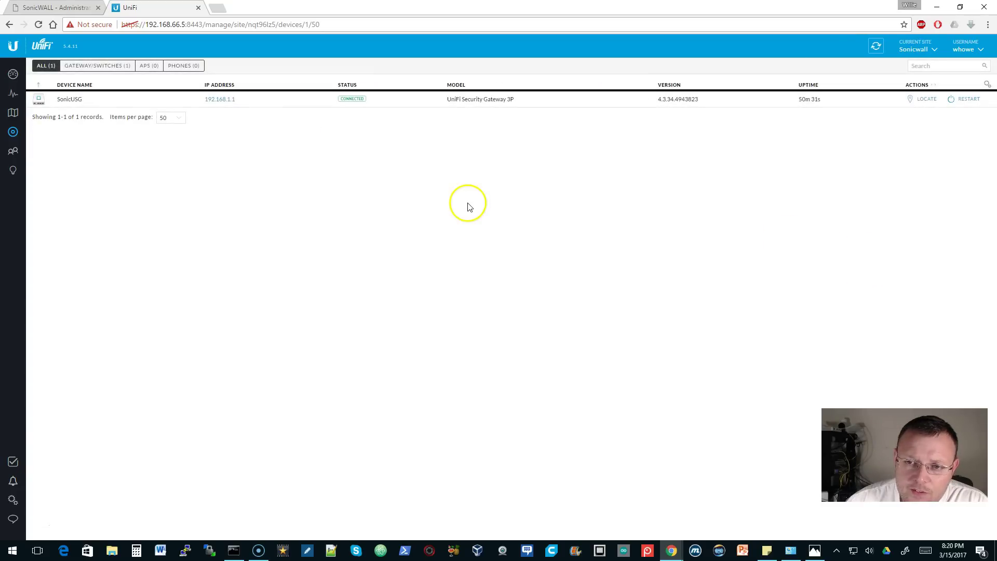
pyautogui.click(12, 500)
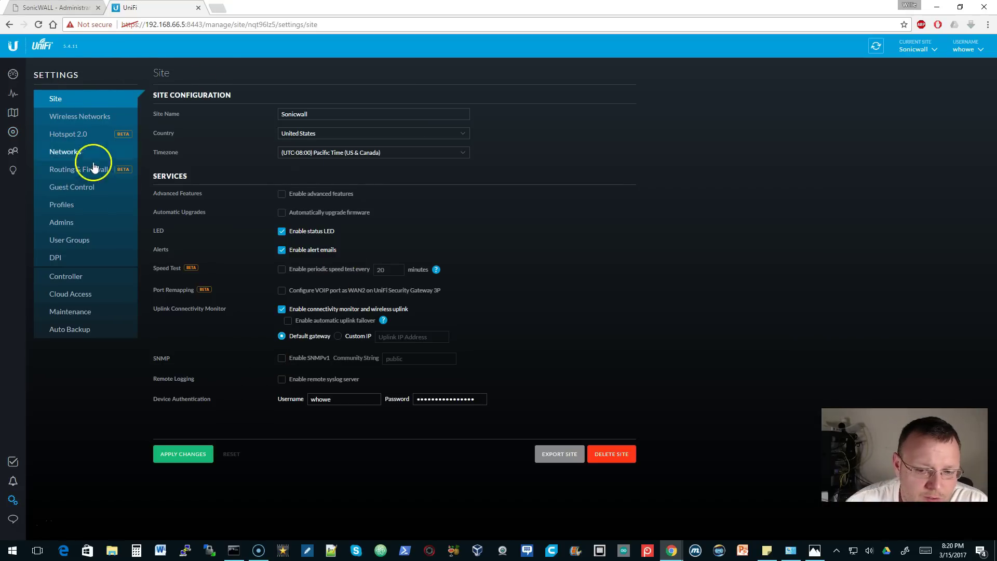
# - Create an enabled Site-to-Site VPN network named SonicVPN with remote subnet 192.168.168.0/24
pyautogui.click(67, 154)
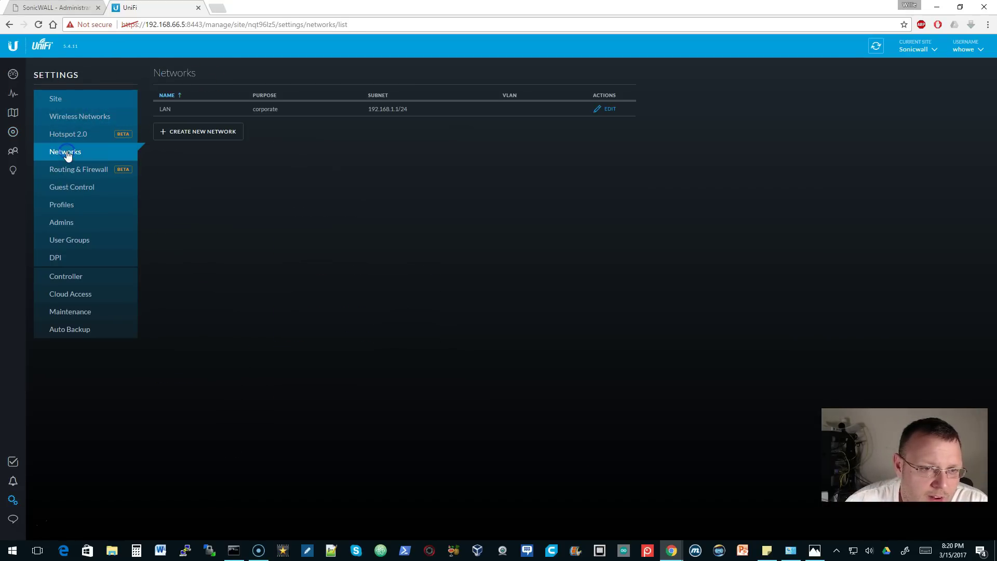
pyautogui.click(189, 132)
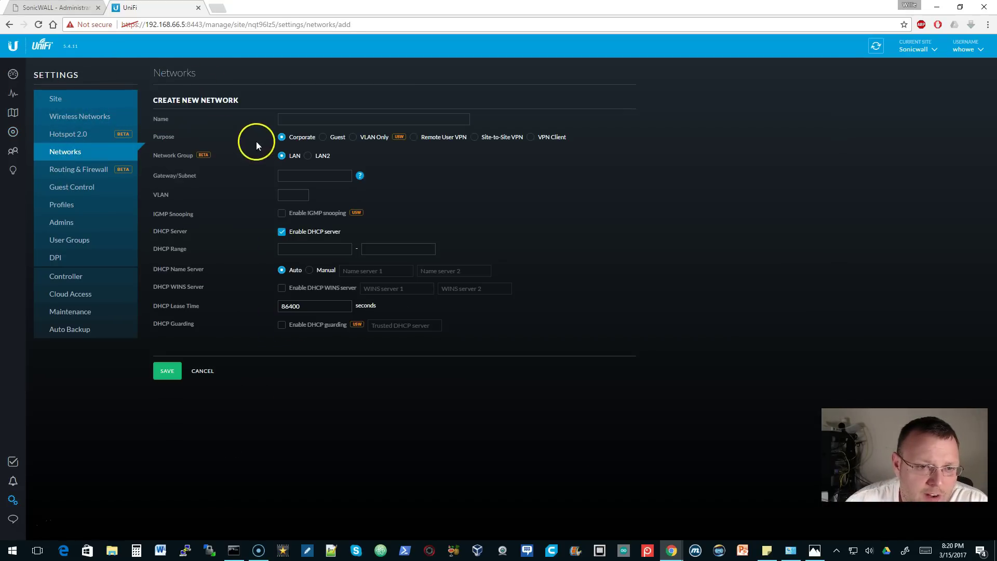
pyautogui.click(356, 121)
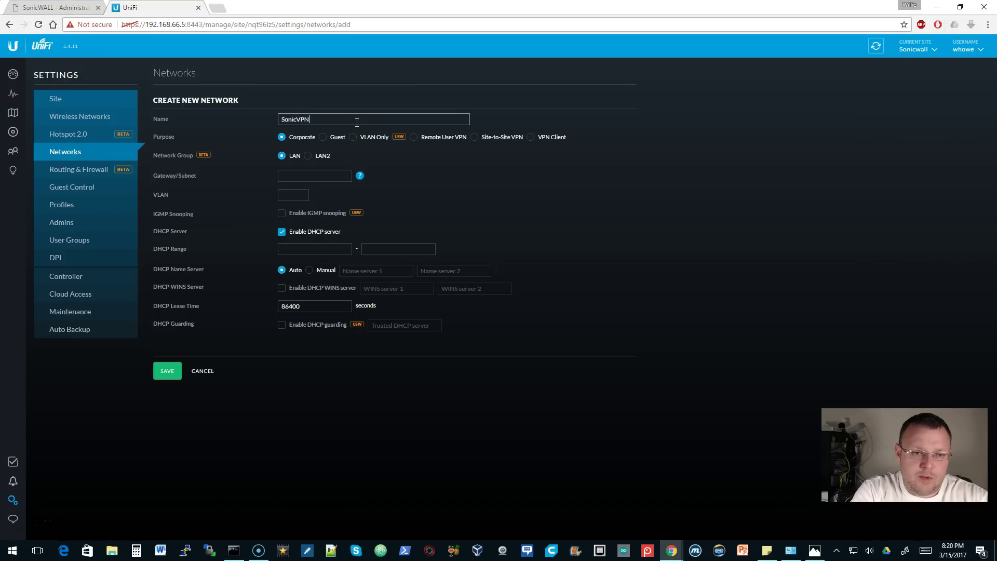
pyautogui.click(482, 142)
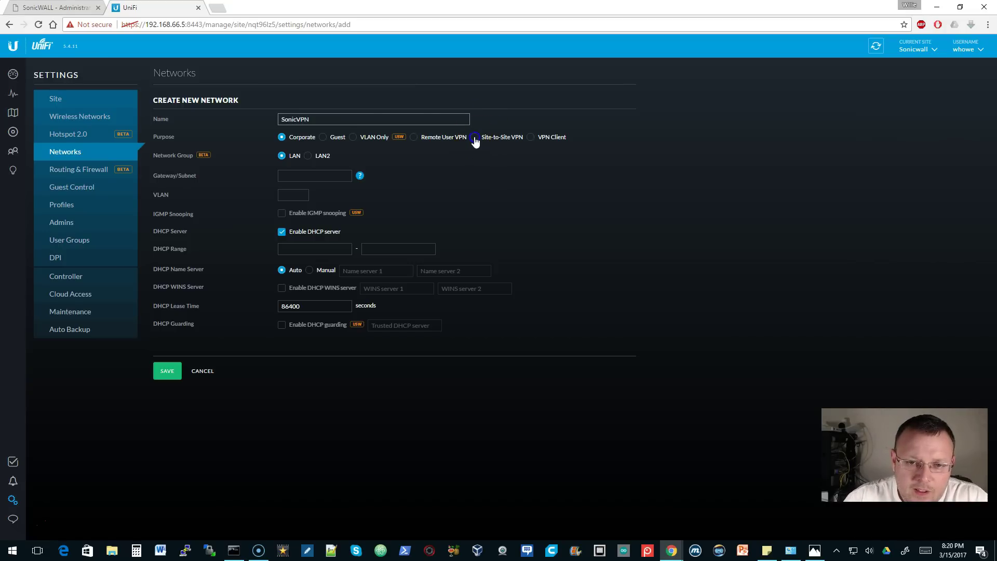
pyautogui.click(320, 158)
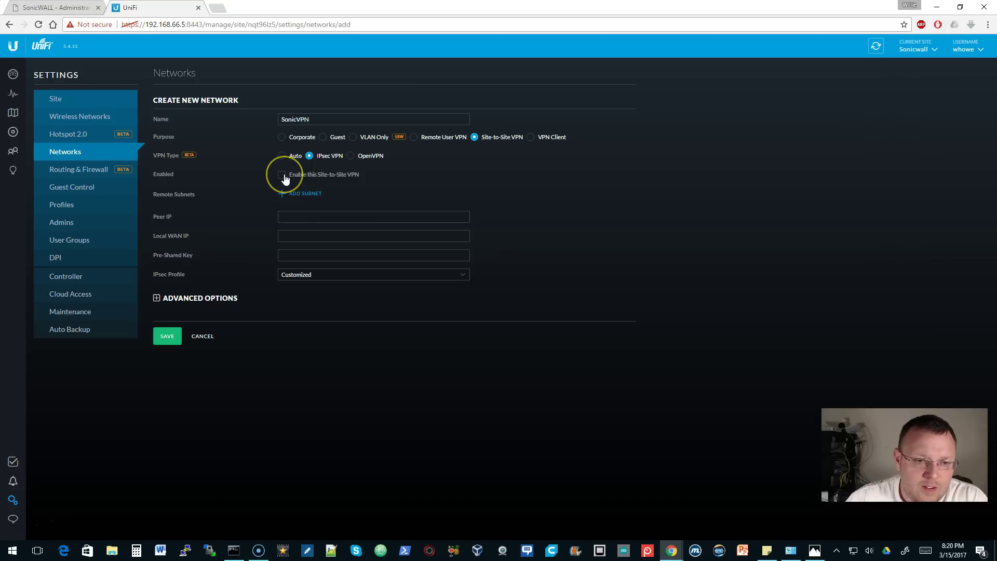
pyautogui.click(283, 175)
pyautogui.click(293, 195)
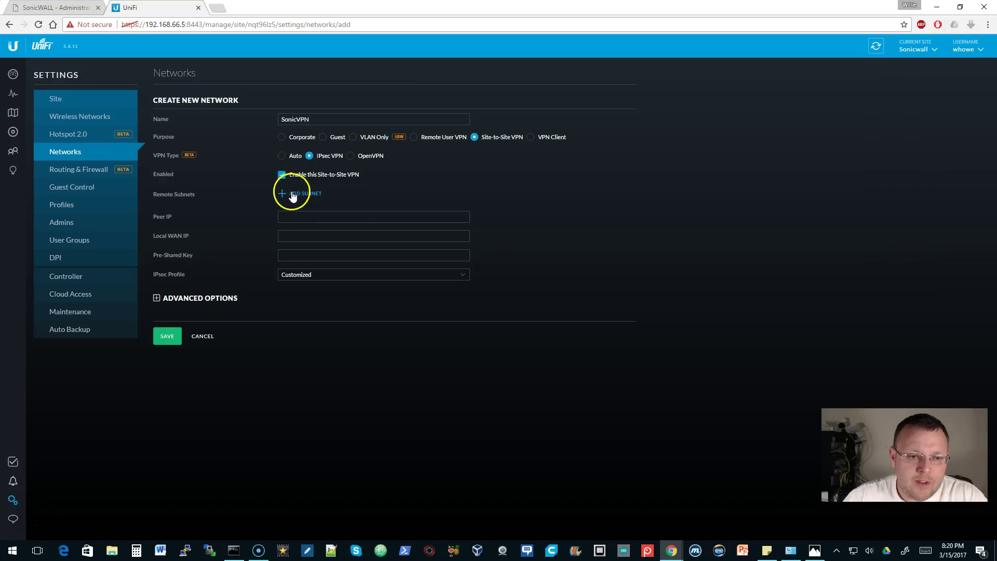
pyautogui.click(339, 196)
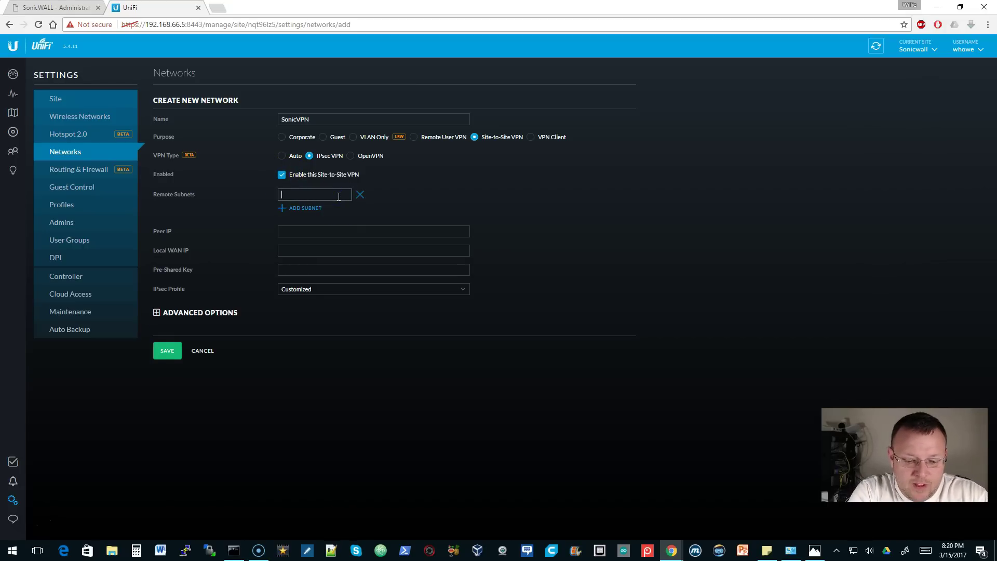
pyautogui.write('192.168.168.0/24')
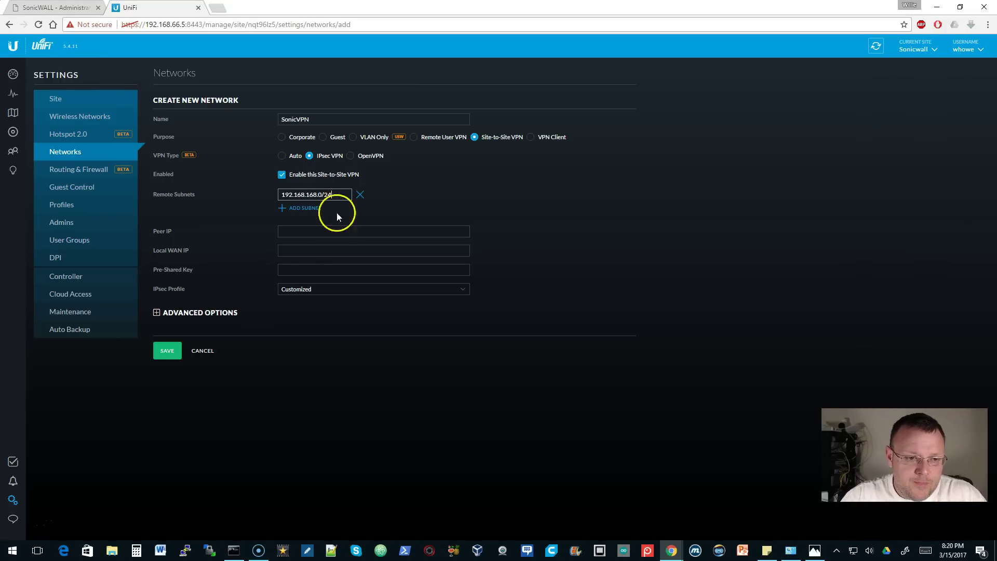
# - Enter peer IP 10.10.10.2, the local WAN IP and the pre-shared key
pyautogui.click(319, 230)
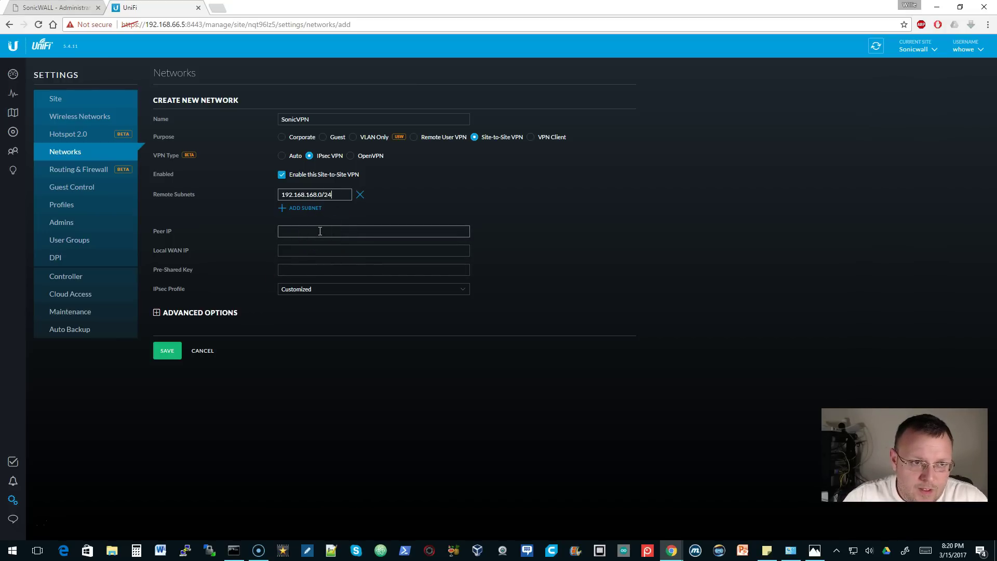
pyautogui.click(320, 231)
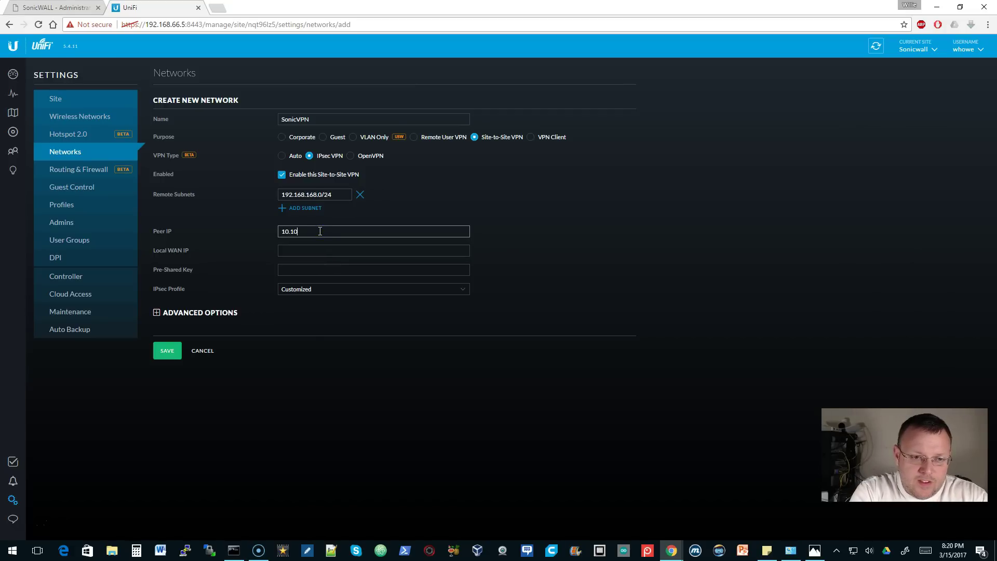
pyautogui.press('Tab')
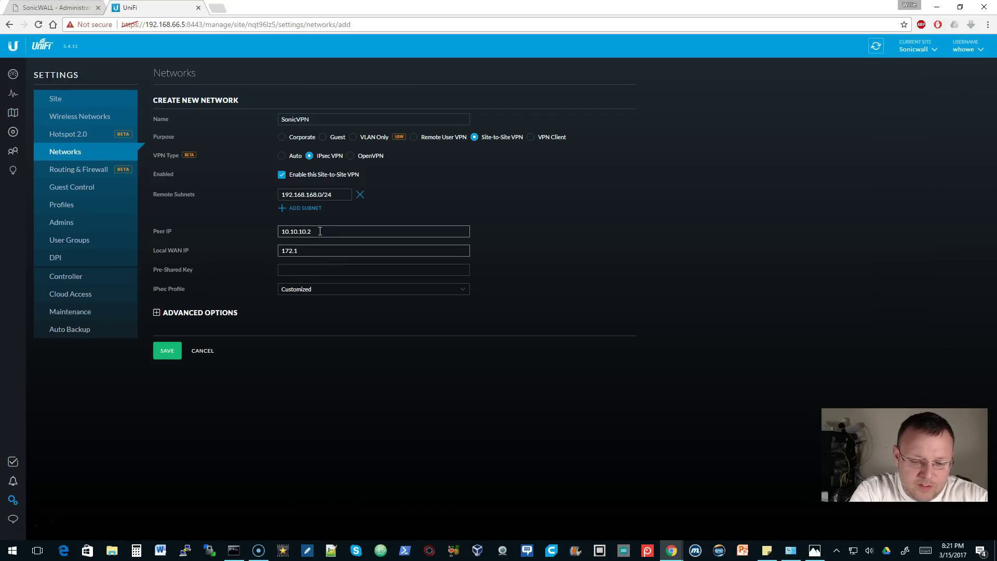
pyautogui.press('Tab')
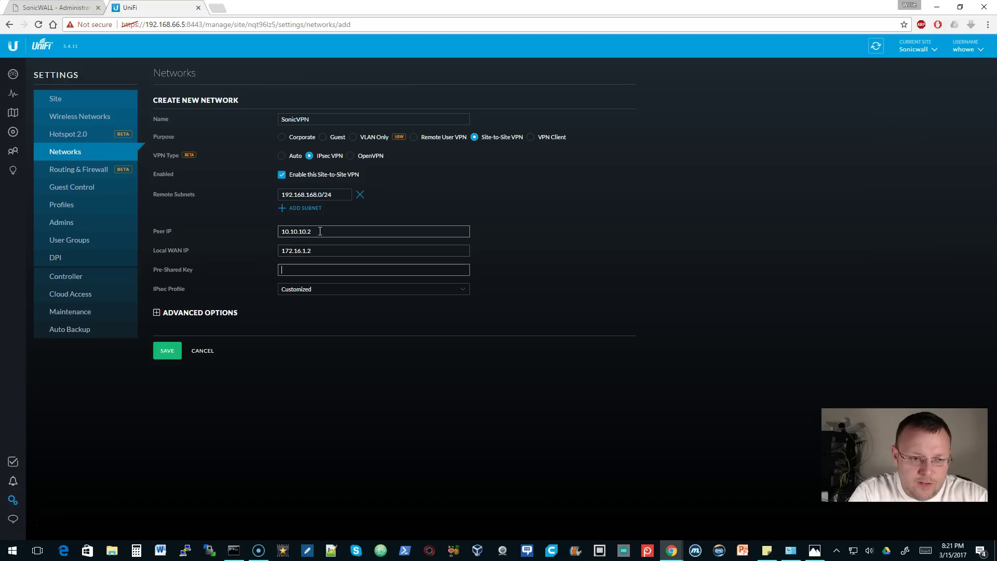
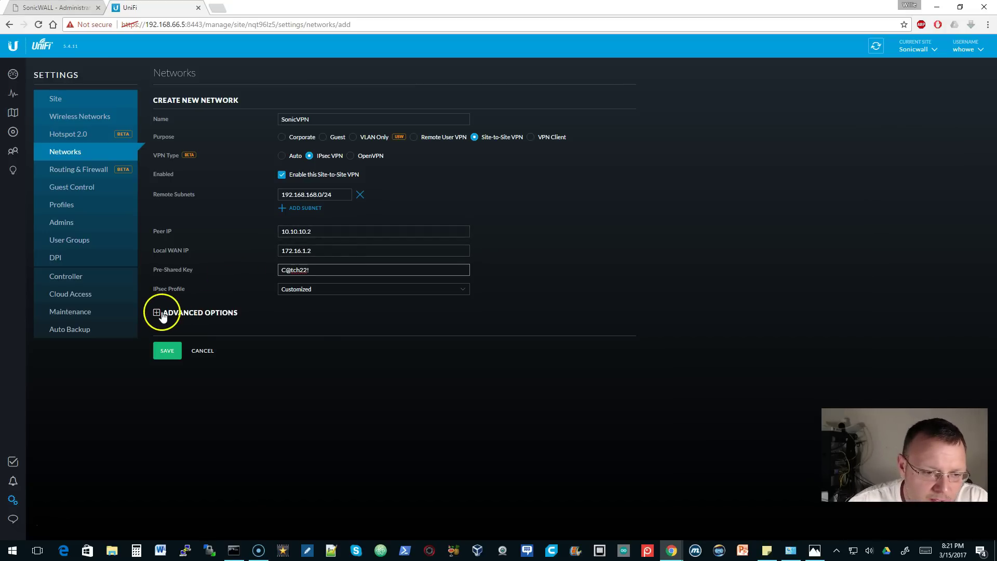
# - In Advanced Options, turn off PFS and dynamic routing, keeping IKEv1 and AES-128
pyautogui.click(165, 312)
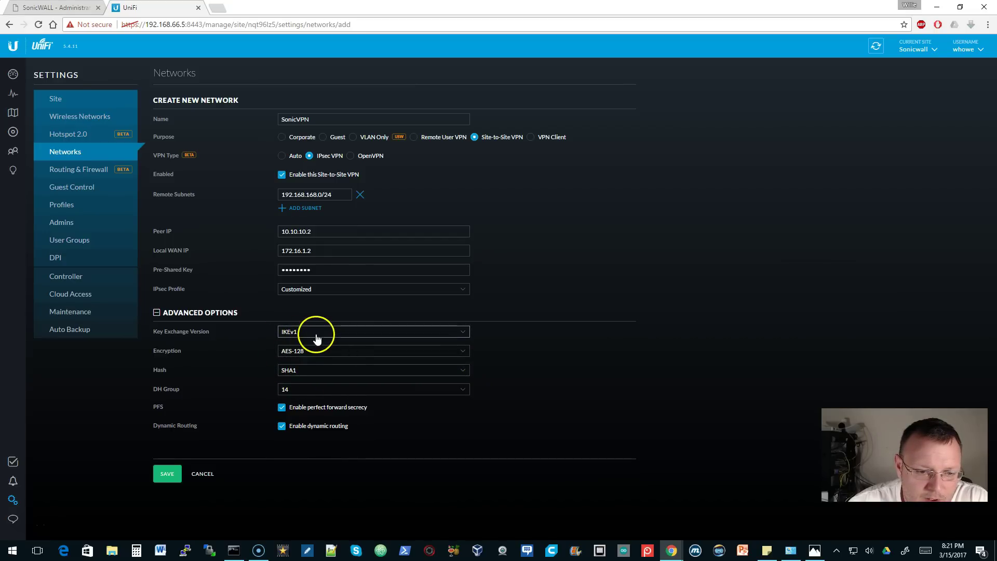
pyautogui.click(282, 407)
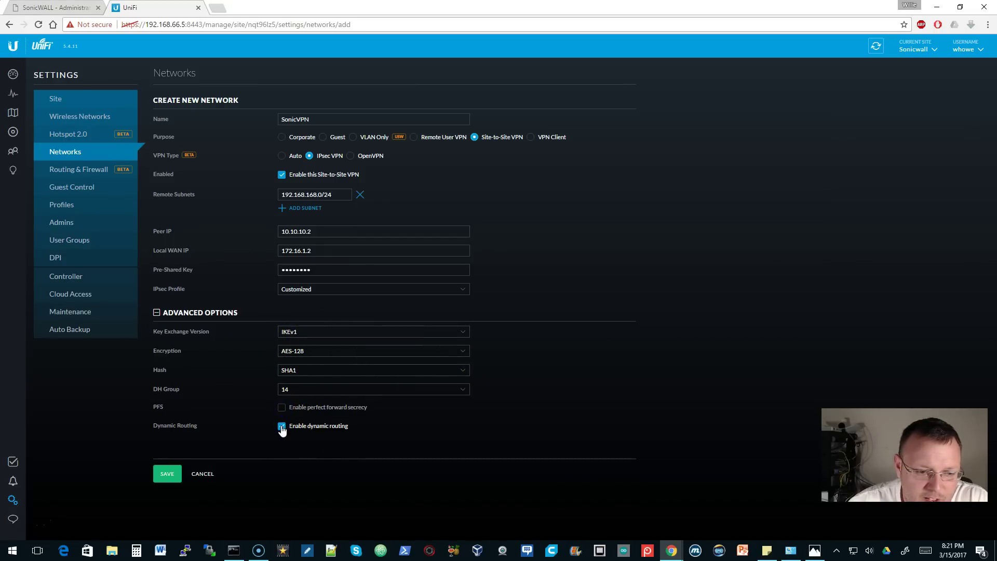
pyautogui.click(281, 428)
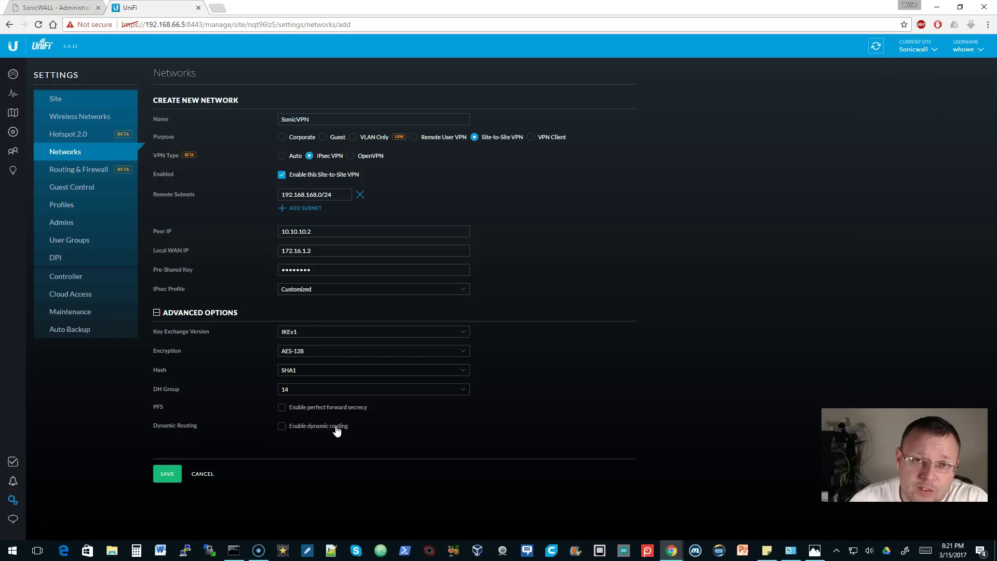
pyautogui.click(372, 333)
pyautogui.click(374, 331)
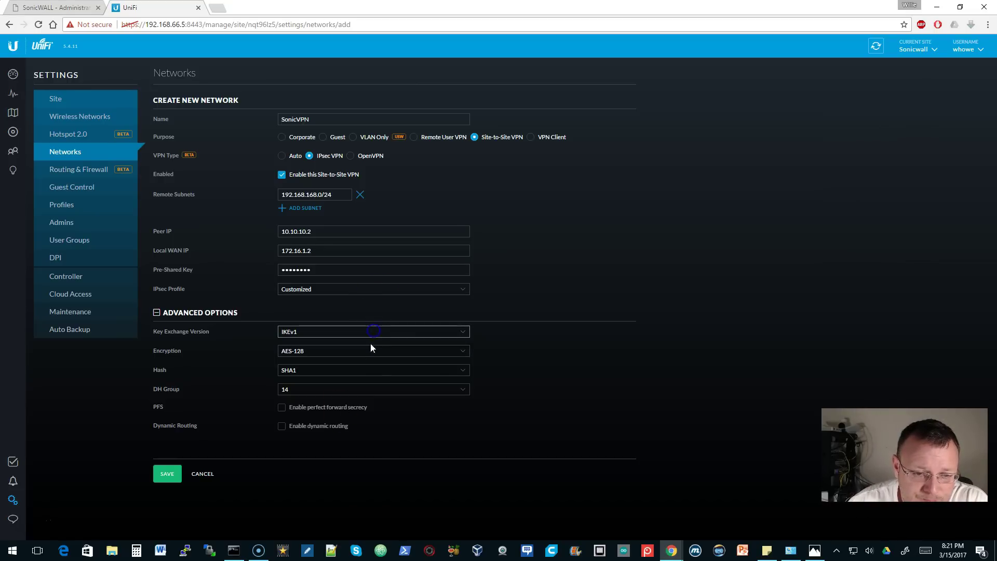
pyautogui.click(367, 349)
pyautogui.click(369, 352)
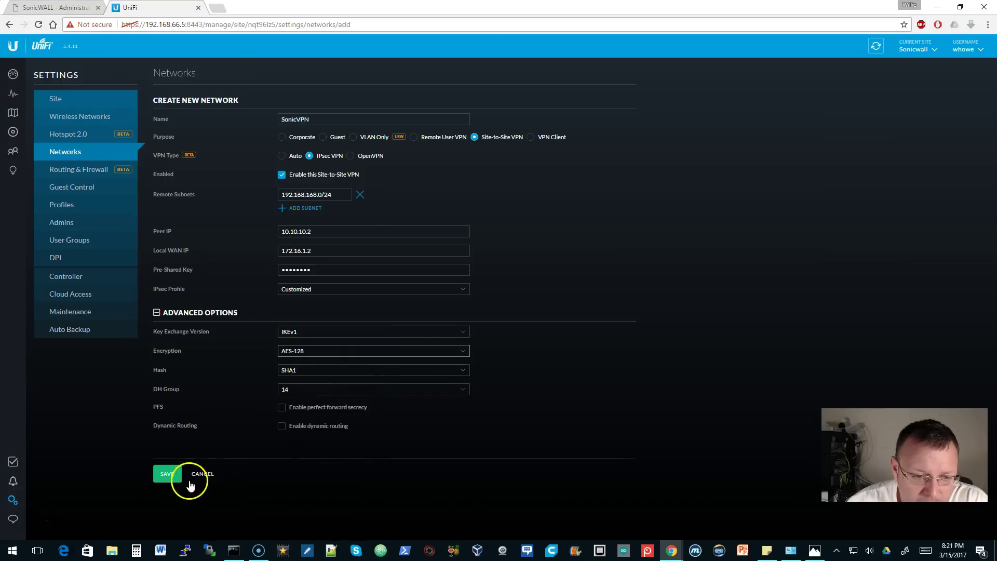
# - Save the SonicVPN network and check the SonicWALL tunnels and running ping
pyautogui.click(168, 476)
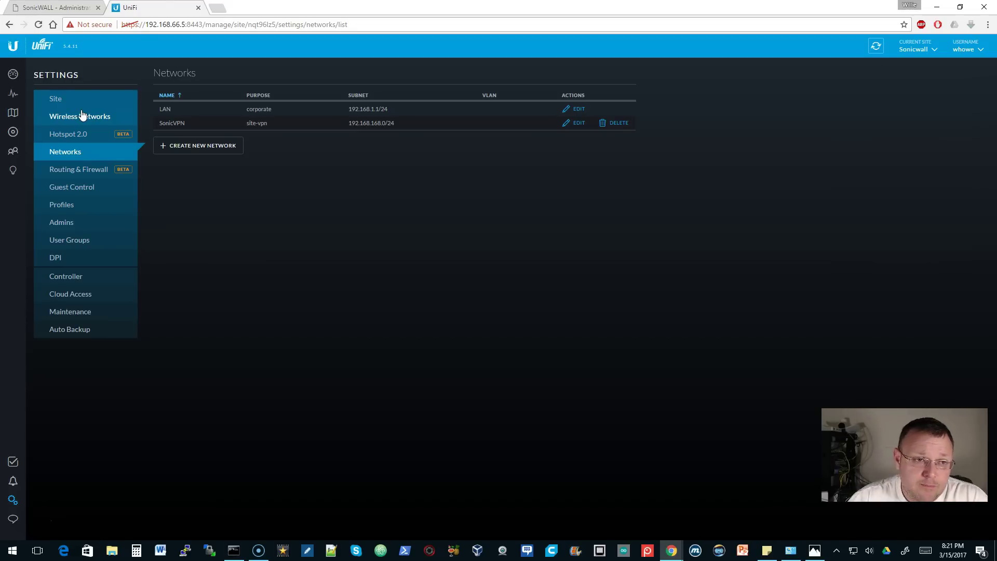
pyautogui.click(61, 7)
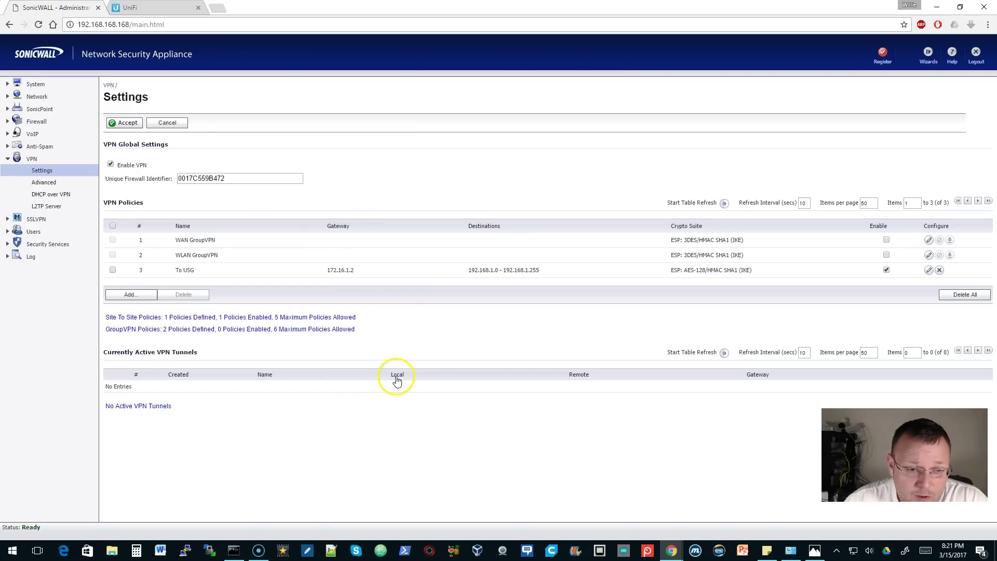
pyautogui.click(234, 549)
pyautogui.click(141, 8)
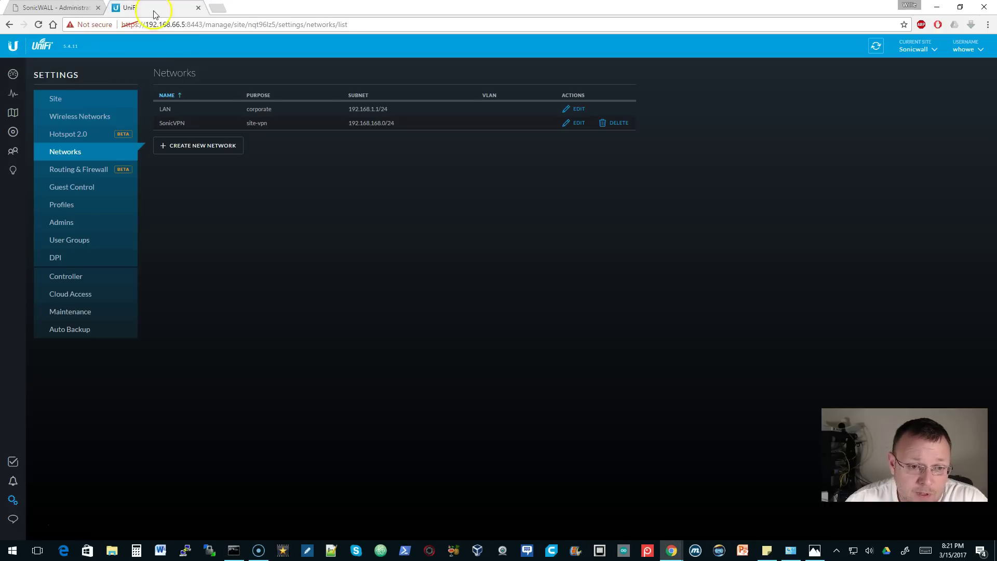
# - Refresh the Devices list until SonicUSG at 192.168.1.1 shows Connected
pyautogui.click(13, 131)
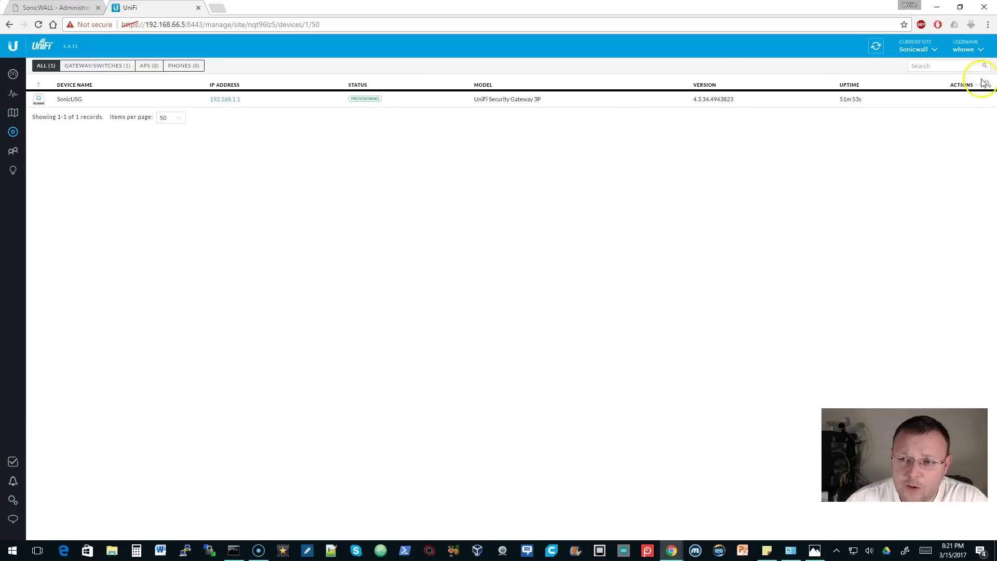
pyautogui.click(878, 49)
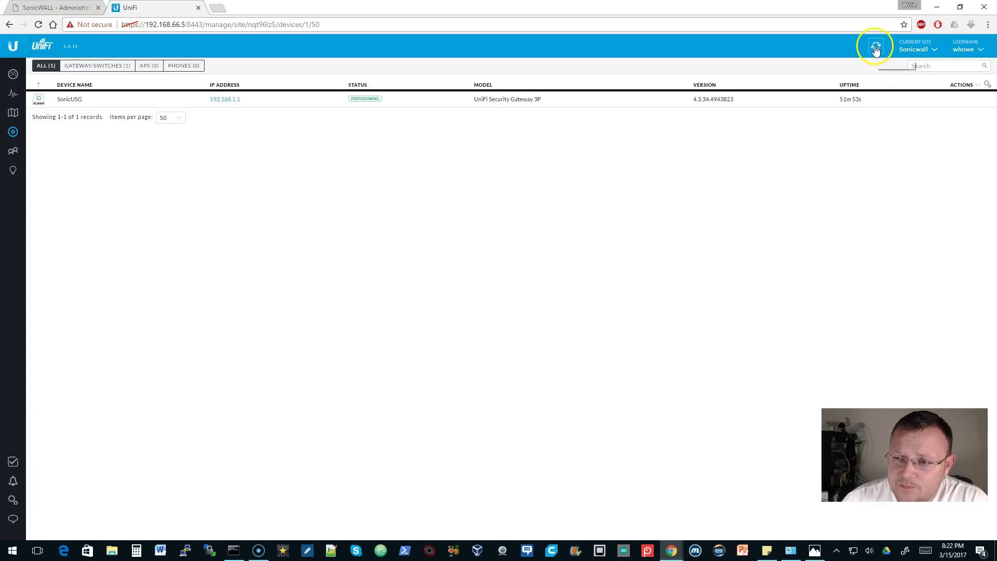
pyautogui.click(876, 48)
pyautogui.click(844, 69)
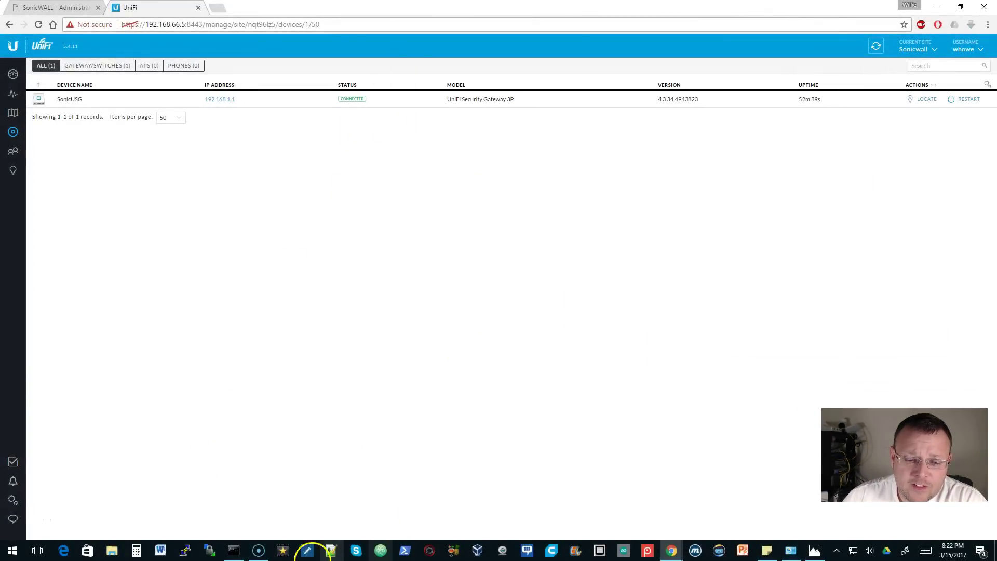
# - Reload SonicWALL VPN Settings and confirm the To USG tunnel via 172.16.1.2 is active
pyautogui.click(234, 551)
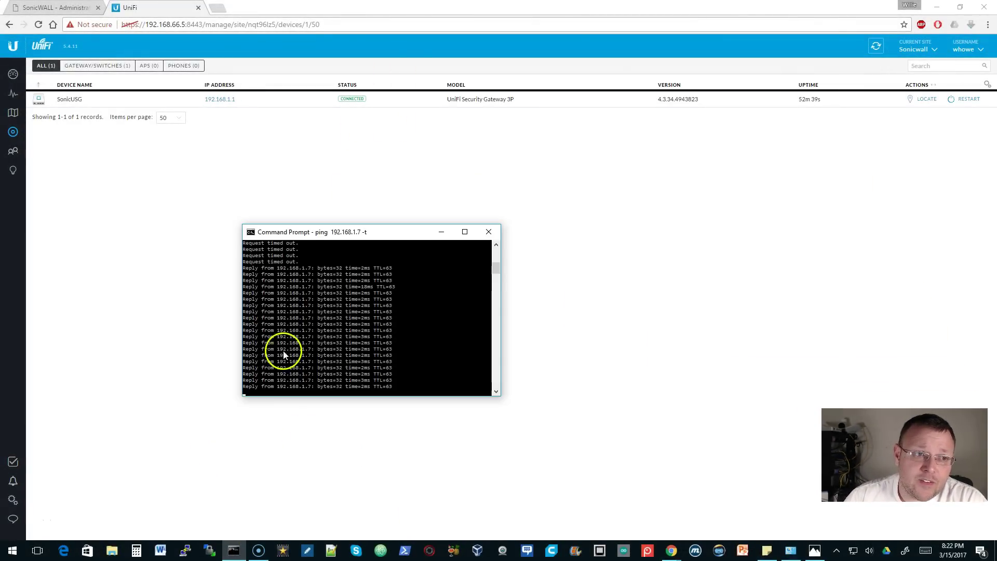
pyautogui.click(57, 8)
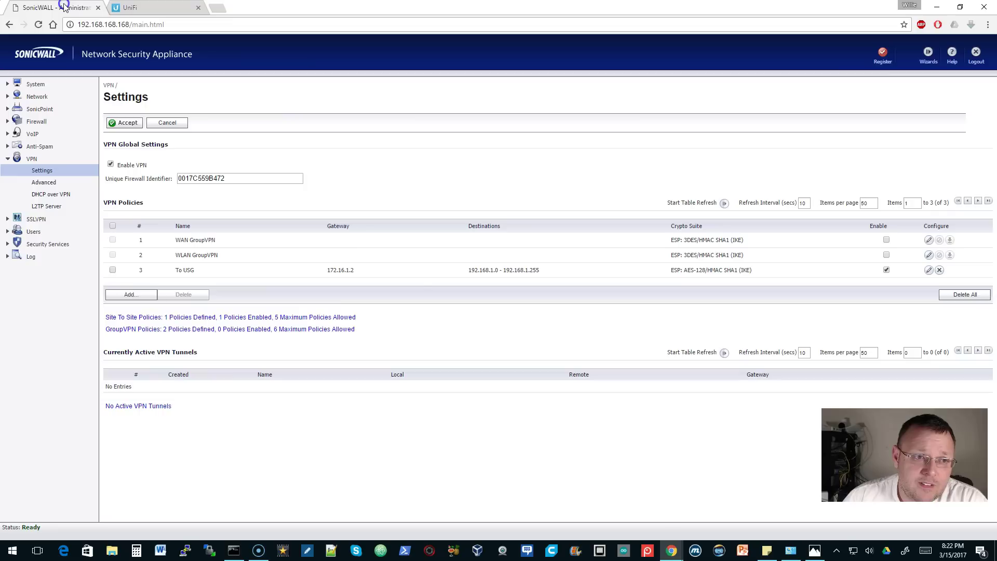
pyautogui.click(39, 25)
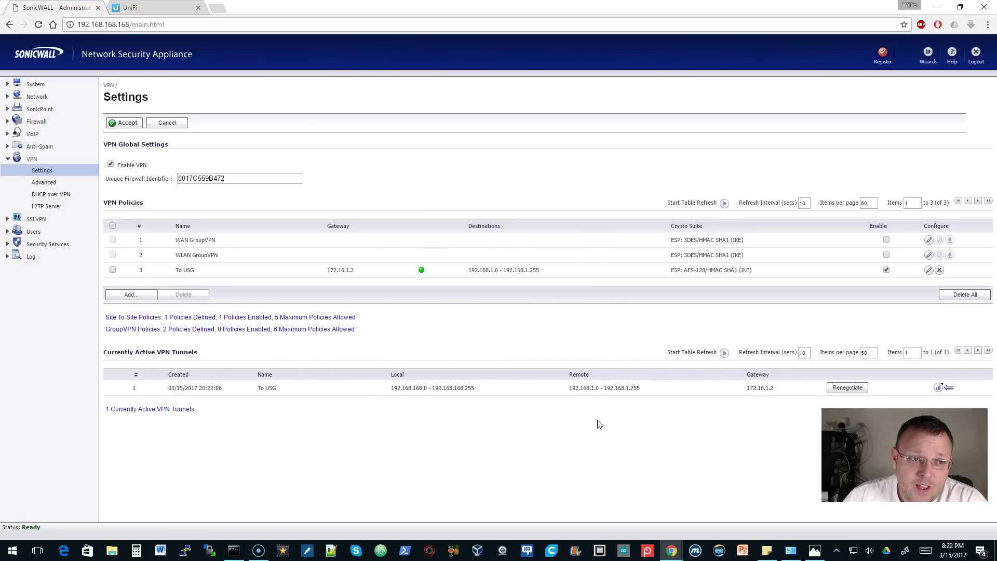
pyautogui.click(156, 8)
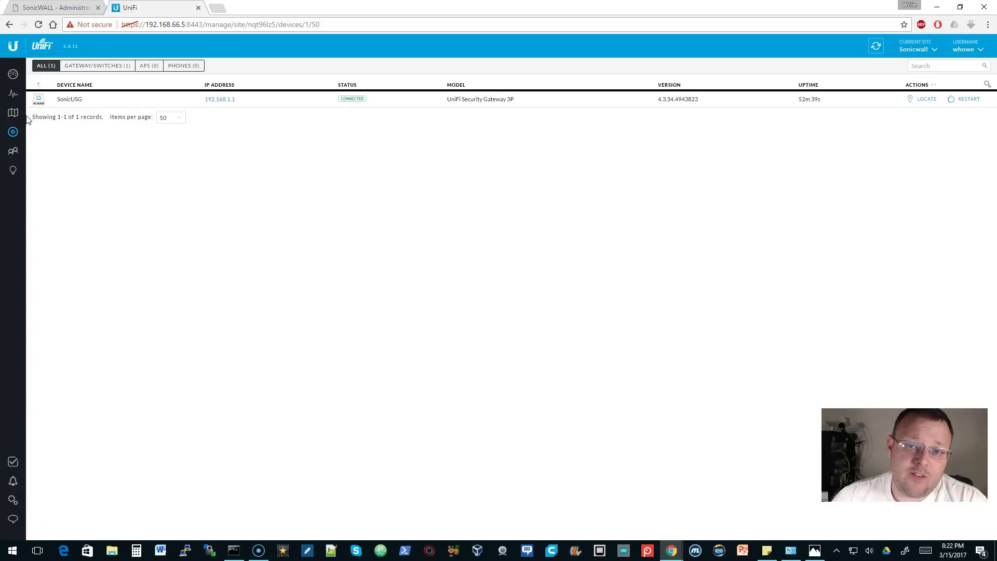
pyautogui.click(57, 8)
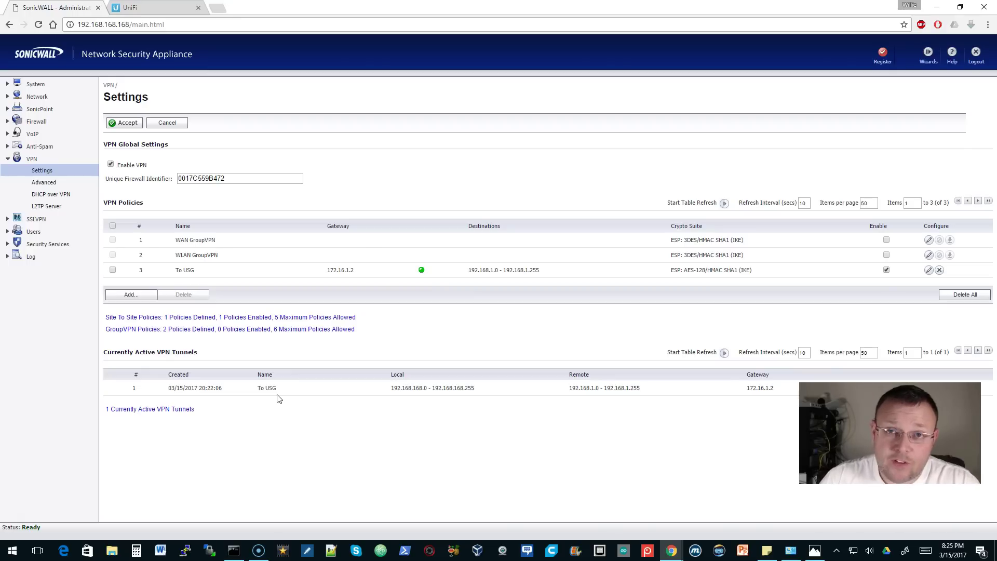
# - Open the VPN diagram maximized in Photos and set the drawing pen to black
pyautogui.click(814, 550)
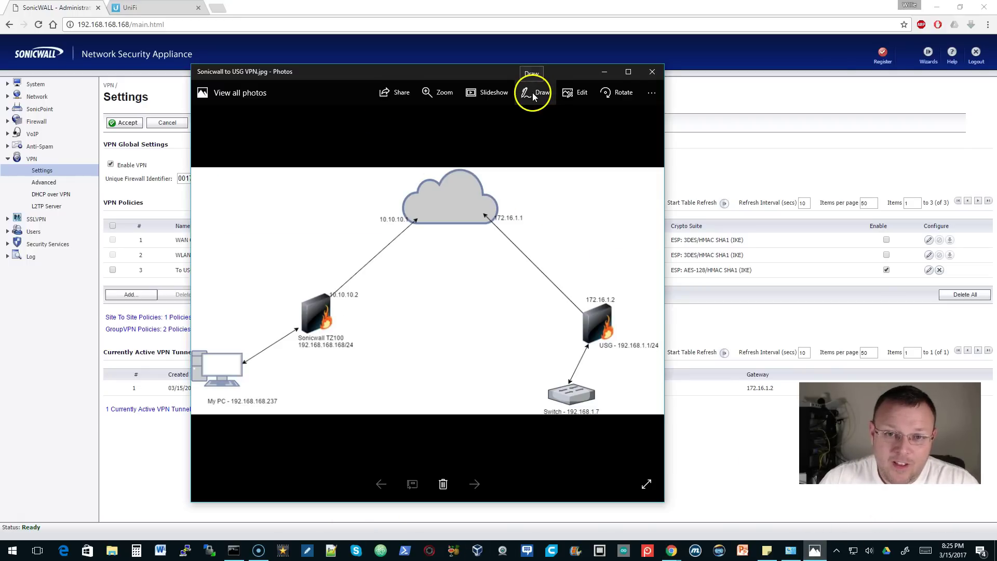
pyautogui.click(629, 71)
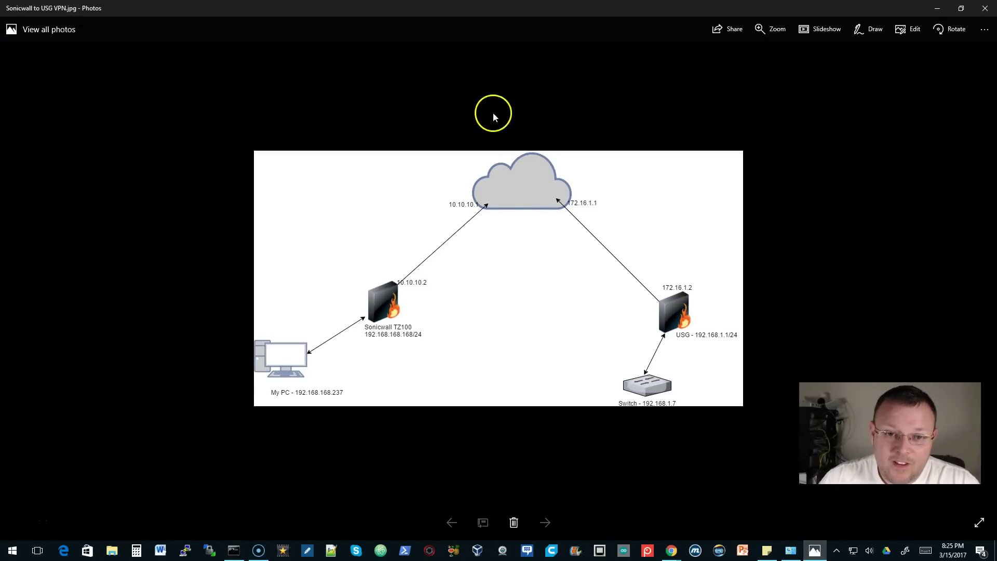
pyautogui.click(867, 30)
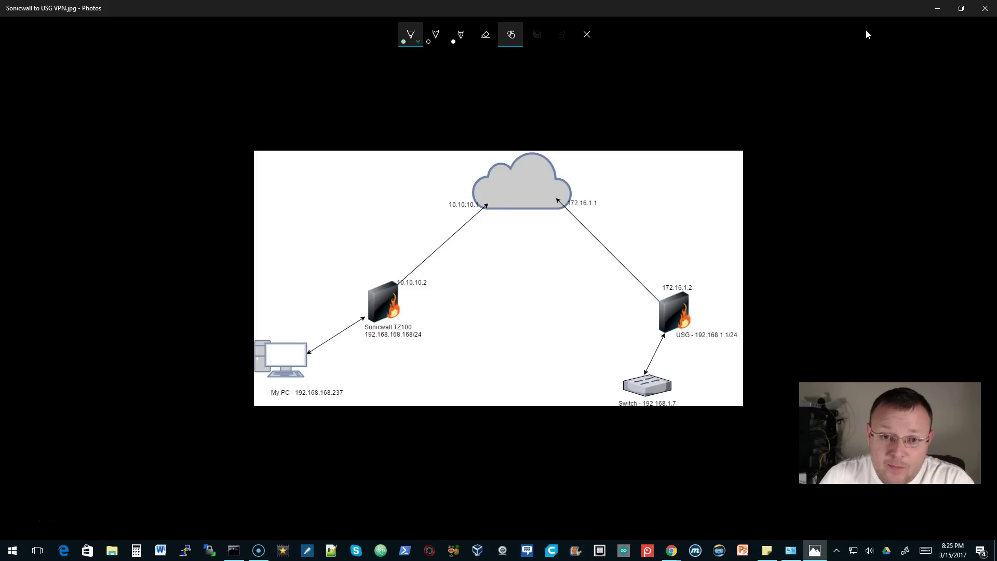
pyautogui.click(411, 38)
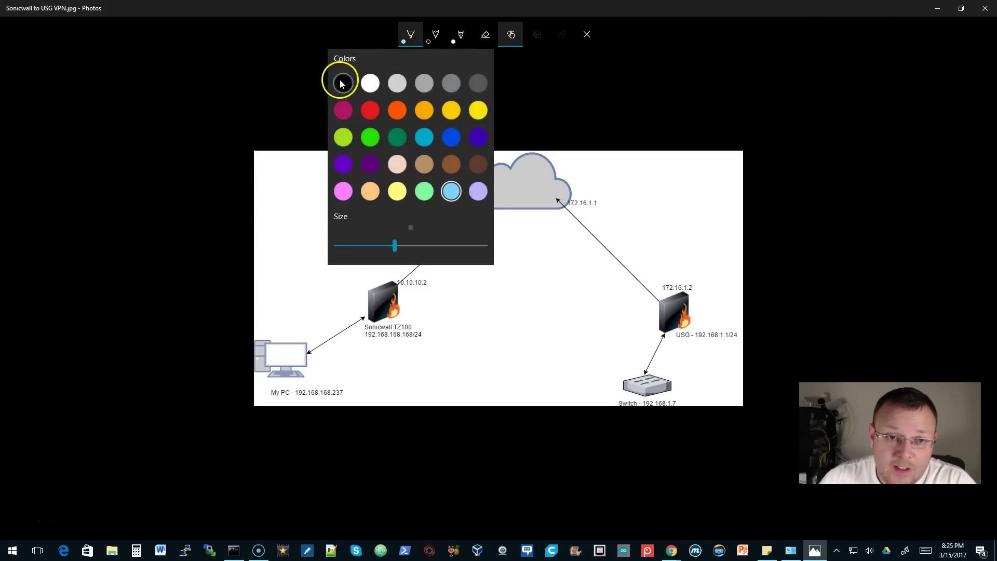
pyautogui.click(341, 83)
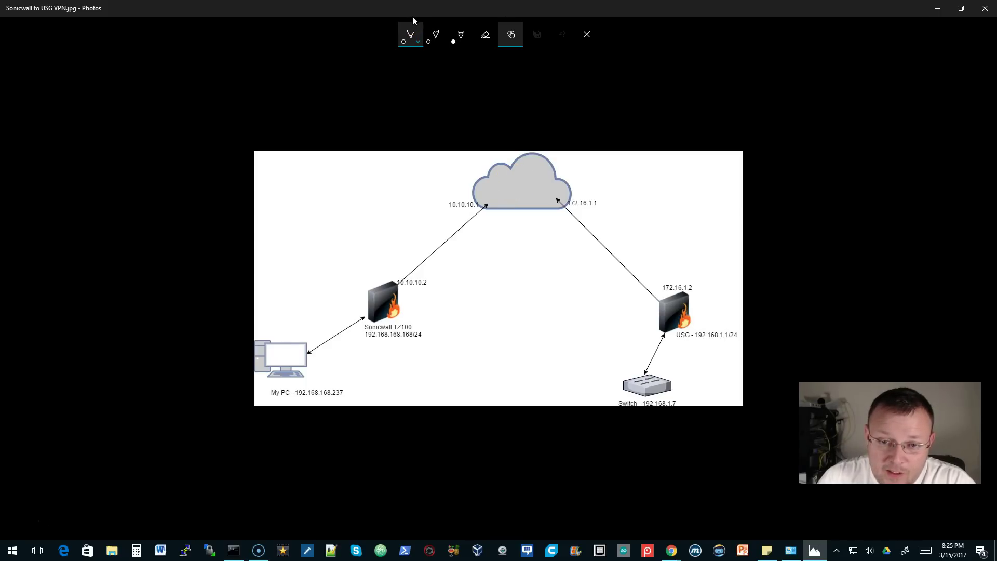
# - Mark the cloud and circle the Sonicwall TZ100 and USG firewalls in black ink
pyautogui.click(515, 182)
pyautogui.moveTo(516, 167)
pyautogui.mouseDown()
pyautogui.moveTo(533, 192)
pyautogui.moveTo(517, 215)
pyautogui.moveTo(512, 195)
pyautogui.mouseUp()
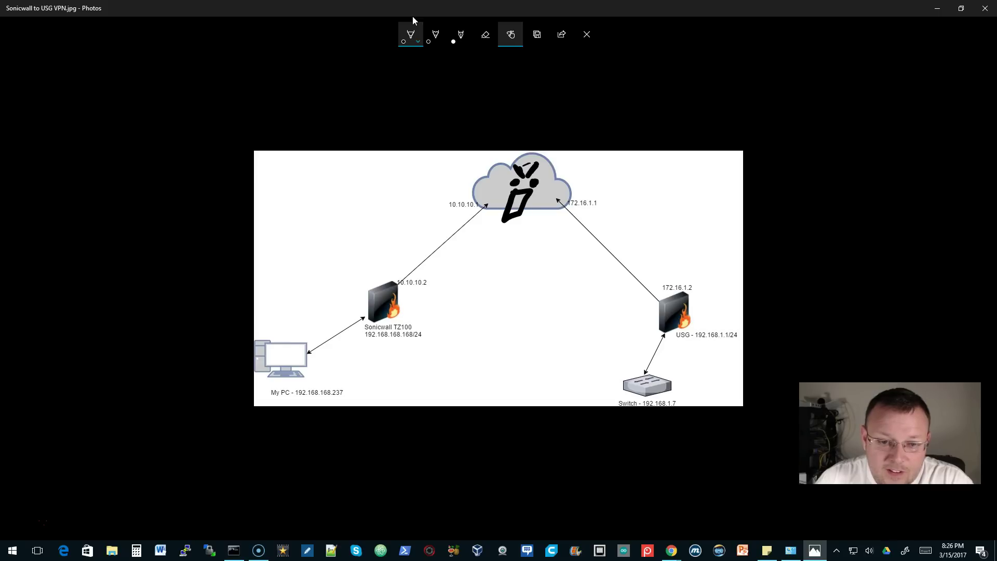
pyautogui.moveTo(410, 284)
pyautogui.mouseDown()
pyautogui.moveTo(394, 325)
pyautogui.moveTo(418, 289)
pyautogui.mouseUp()
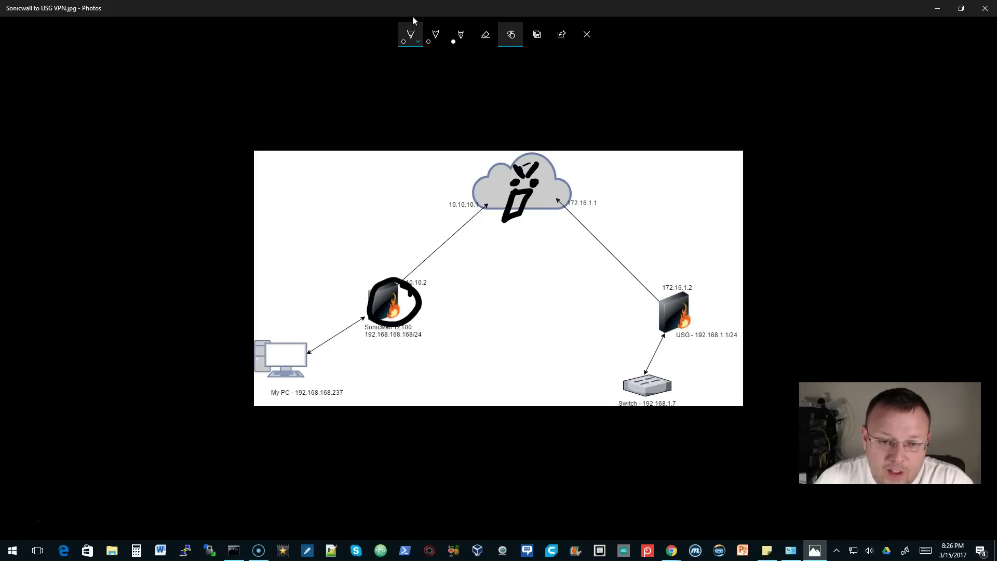
pyautogui.moveTo(671, 286)
pyautogui.mouseDown()
pyautogui.moveTo(699, 311)
pyautogui.moveTo(680, 286)
pyautogui.mouseUp()
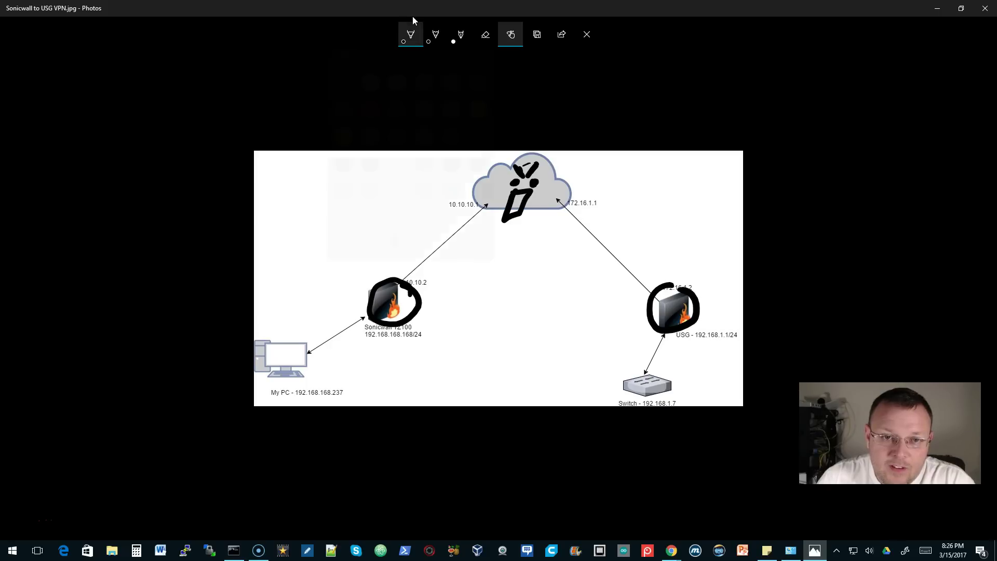
pyautogui.click(410, 34)
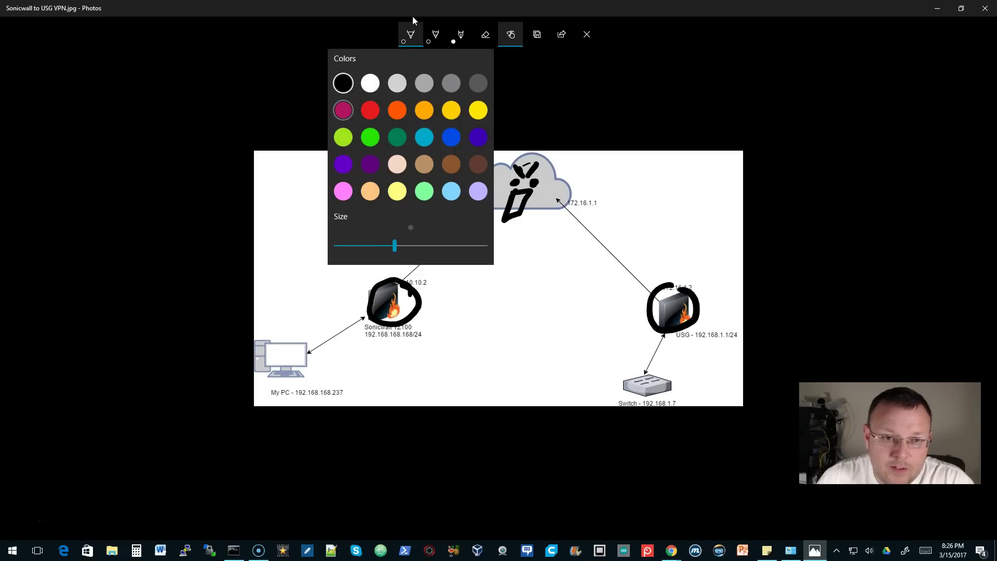
# - Draw red tunnel lines from the Sonicwall and USG to the cloud, with an arrowhead and cloud scribble
pyautogui.click(370, 109)
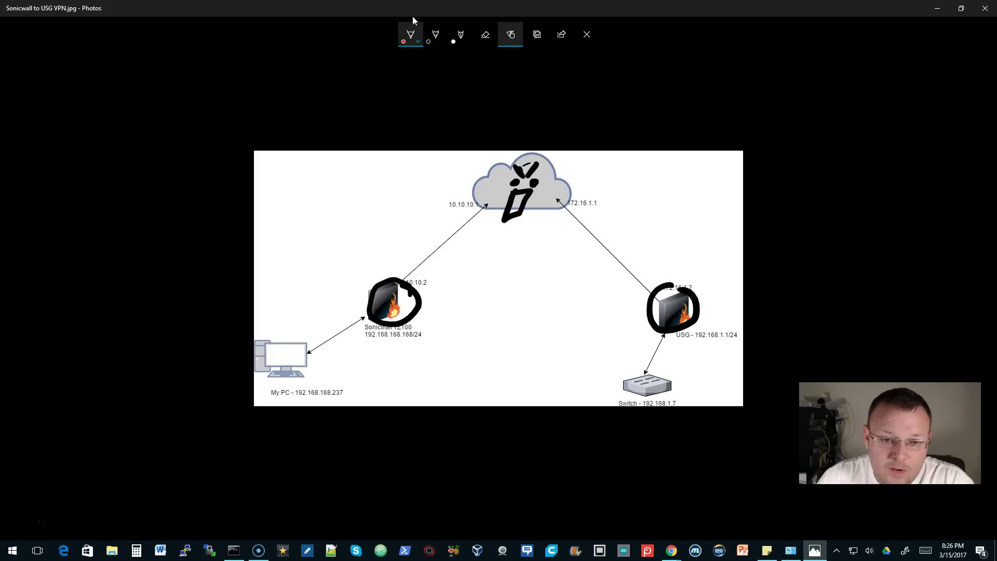
pyautogui.moveTo(401, 300)
pyautogui.mouseDown()
pyautogui.moveTo(517, 188)
pyautogui.moveTo(551, 196)
pyautogui.moveTo(588, 227)
pyautogui.moveTo(668, 310)
pyautogui.moveTo(554, 212)
pyautogui.moveTo(521, 198)
pyautogui.moveTo(399, 317)
pyautogui.mouseUp()
pyautogui.moveTo(410, 276)
pyautogui.mouseDown()
pyautogui.moveTo(406, 301)
pyautogui.moveTo(431, 311)
pyautogui.mouseUp()
pyautogui.moveTo(538, 165)
pyautogui.mouseDown()
pyautogui.moveTo(499, 179)
pyautogui.moveTo(548, 179)
pyautogui.moveTo(522, 206)
pyautogui.moveTo(537, 174)
pyautogui.moveTo(523, 191)
pyautogui.mouseUp()
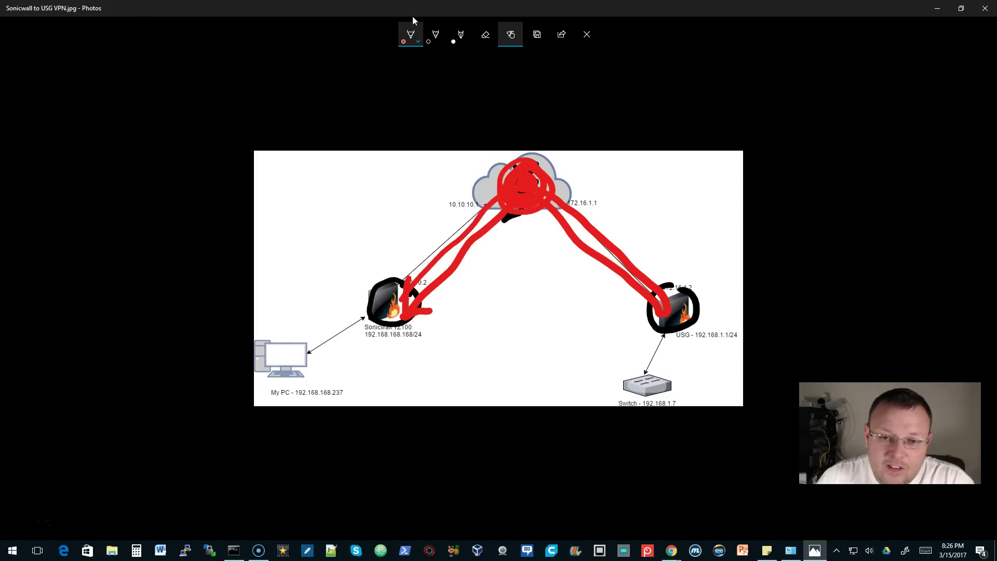